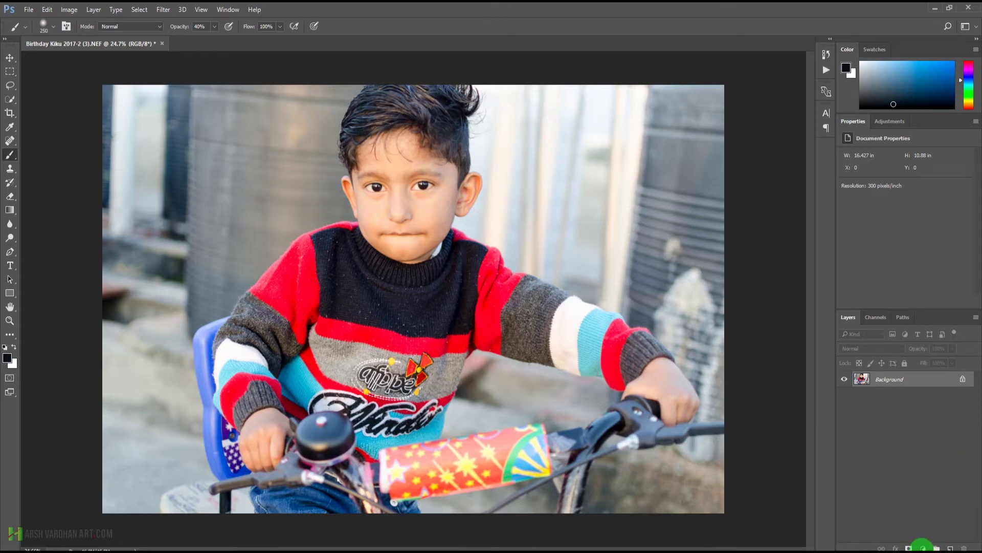
Step: Add a Solid Color fill layer in blue #1e5b98 over the photo
left_click(922, 547)
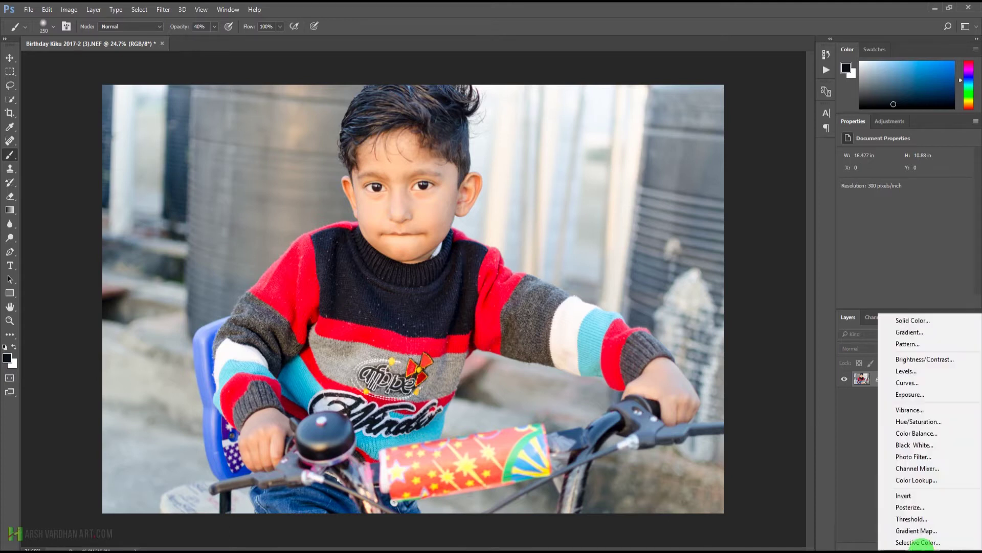
left_click(931, 323)
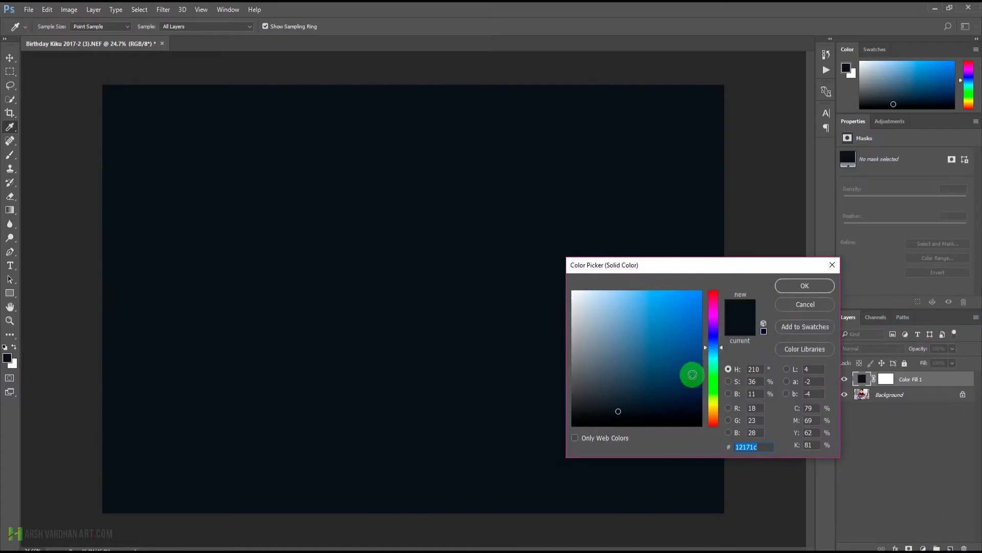
left_click_drag(690, 377, 676, 345)
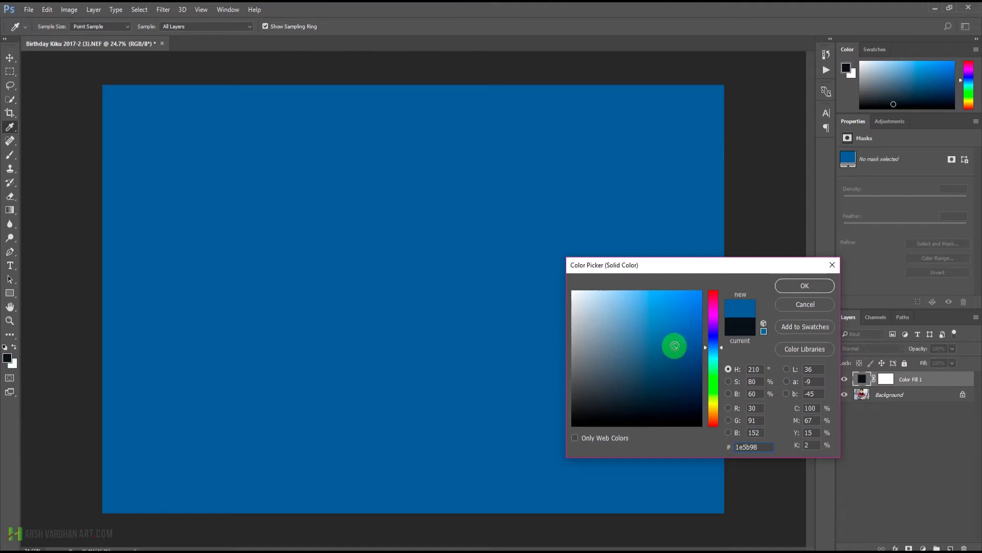
left_click(805, 285)
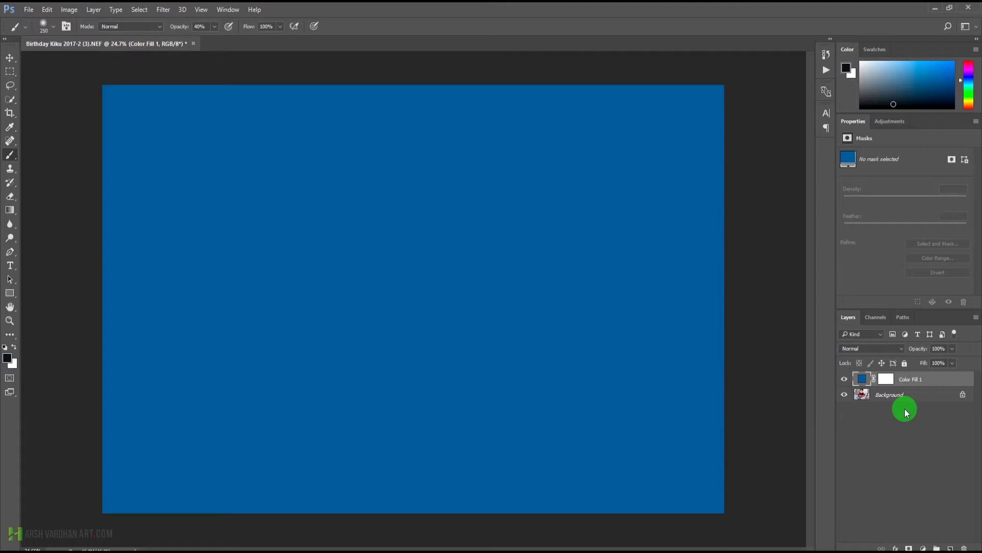
Step: Duplicate the blue fill layer and recolour the copy orange #d5862a
key("ctrl+j")
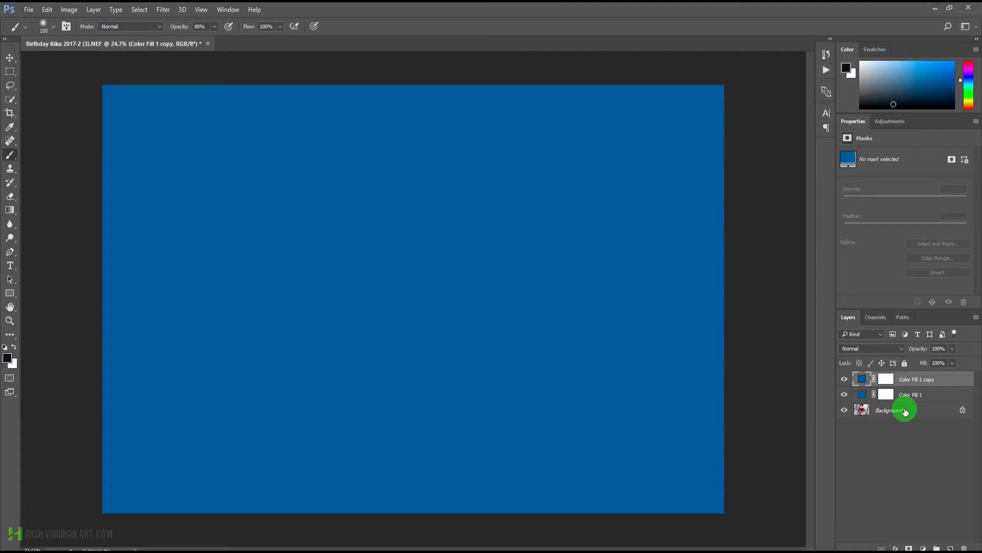
double_click(863, 381)
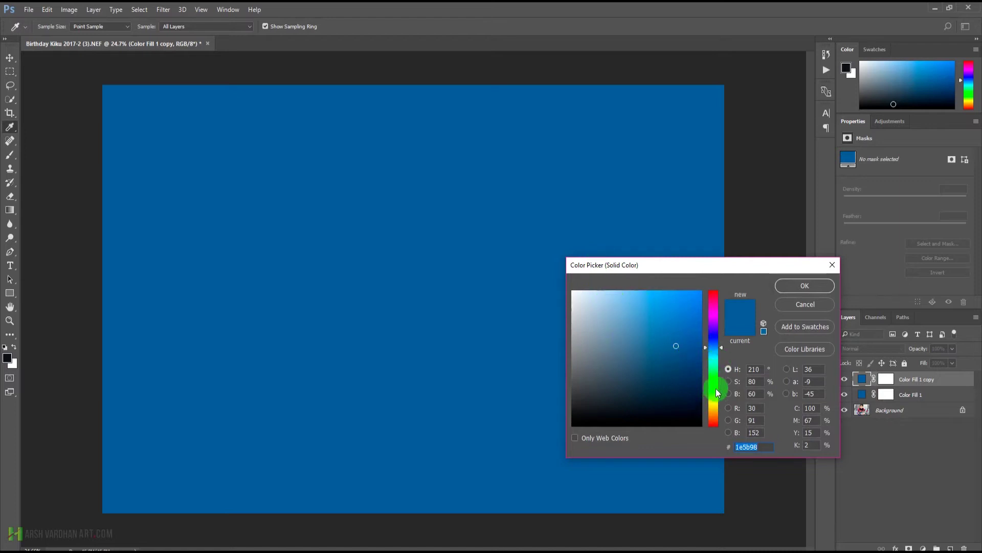
left_click(713, 415)
left_click_drag(670, 343, 675, 314)
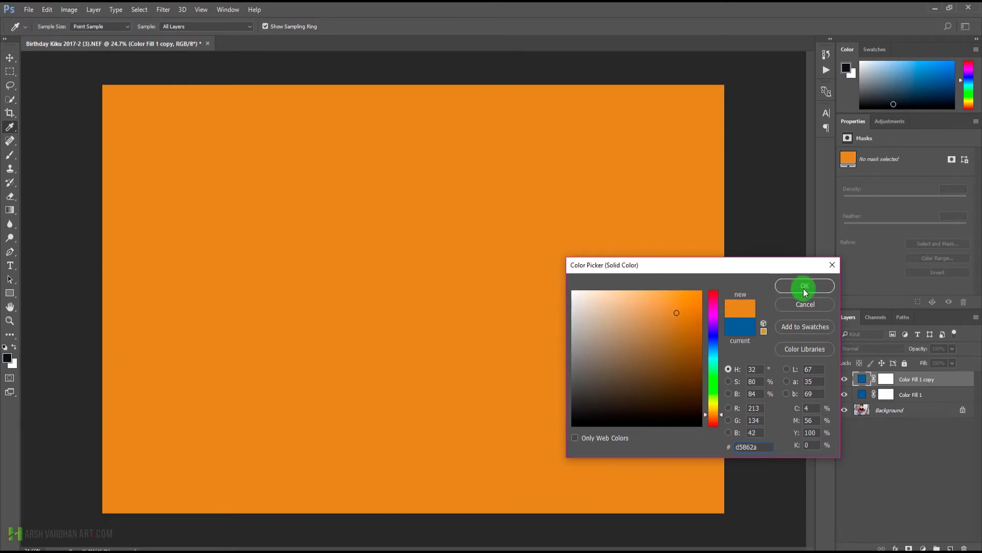
left_click(804, 286)
key("b")
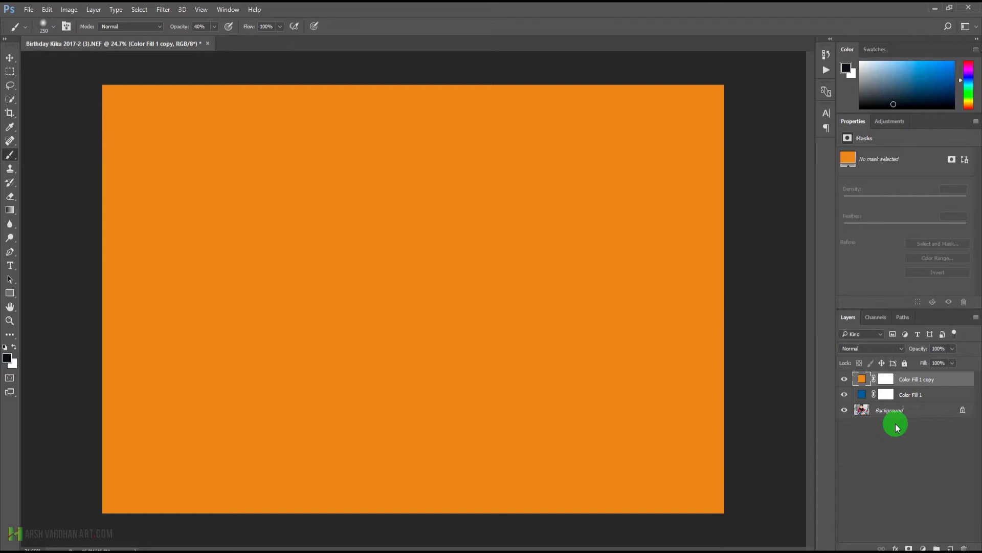
Step: Duplicate the orange layer and recolour the second copy red-orange #d56a2a
key("ctrl+j")
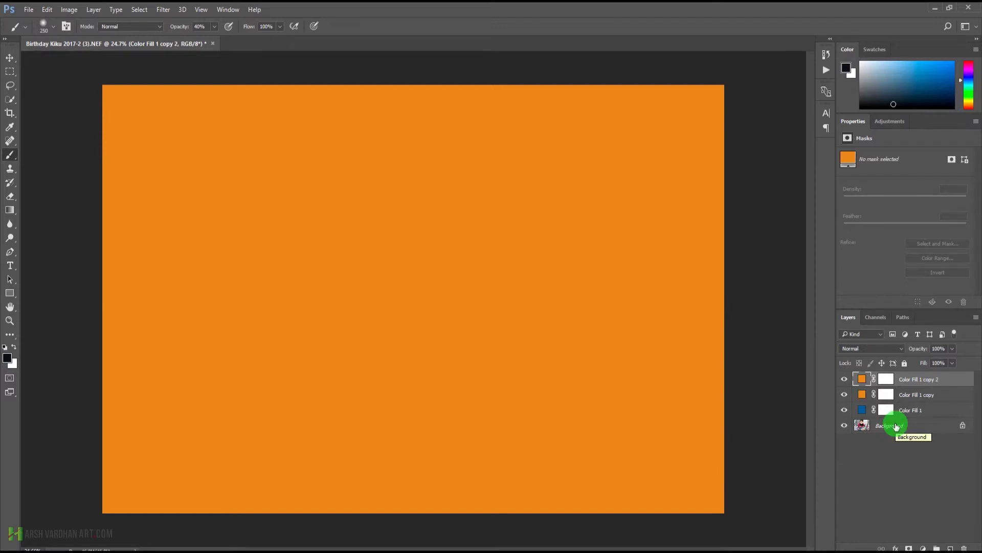
double_click(862, 381)
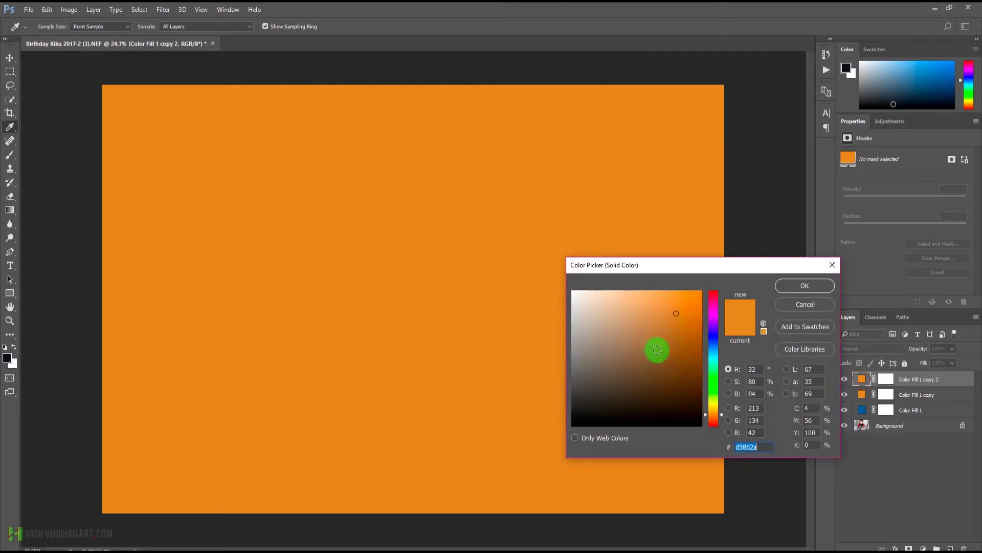
left_click(712, 417)
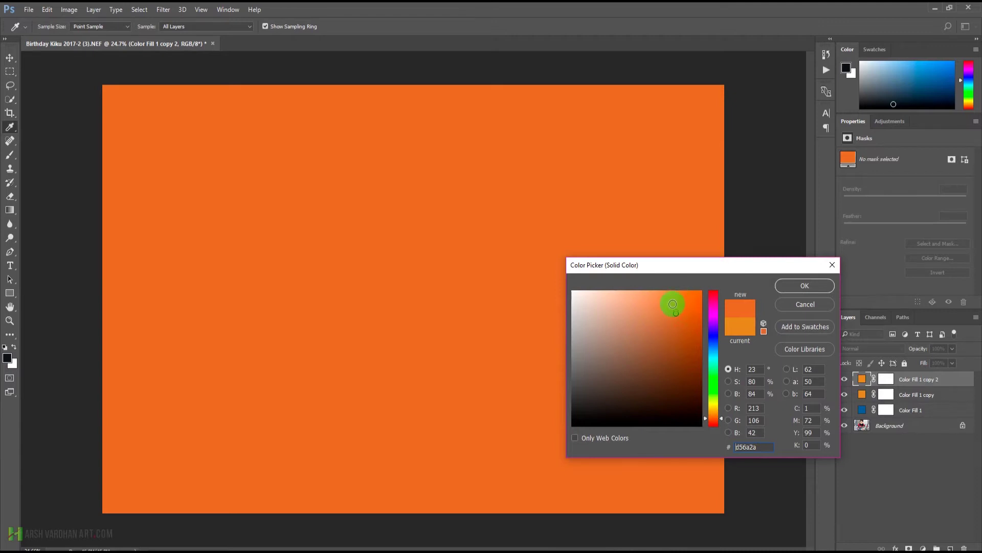
left_click(804, 286)
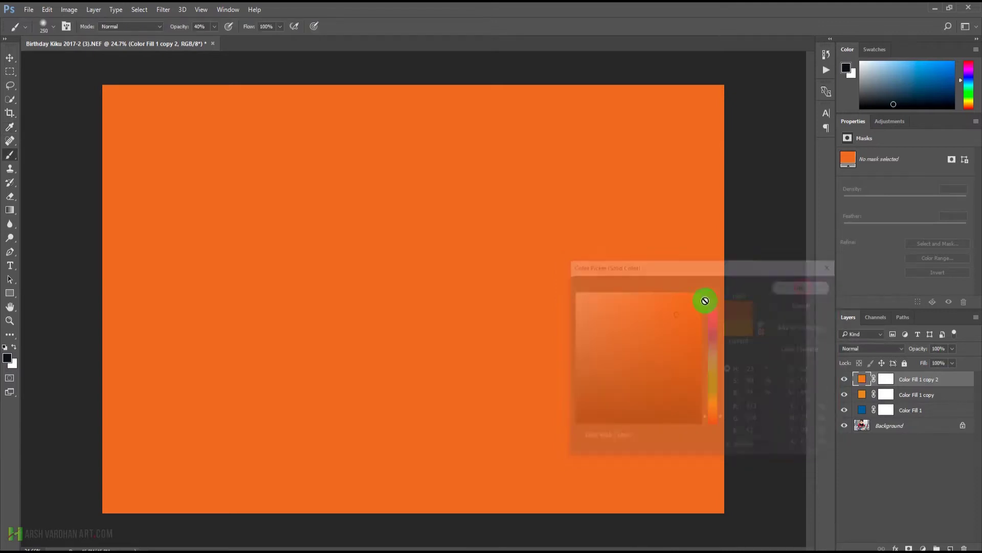
left_click(909, 412)
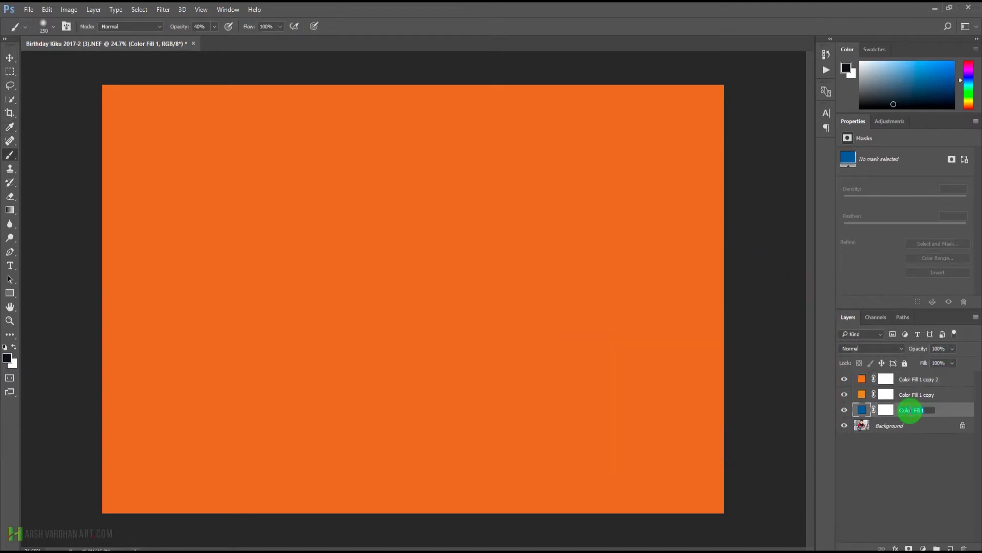
Step: Name the blue, orange and red-orange fill layers shadows, highlights and midtone
key("Return")
double_click(910, 395)
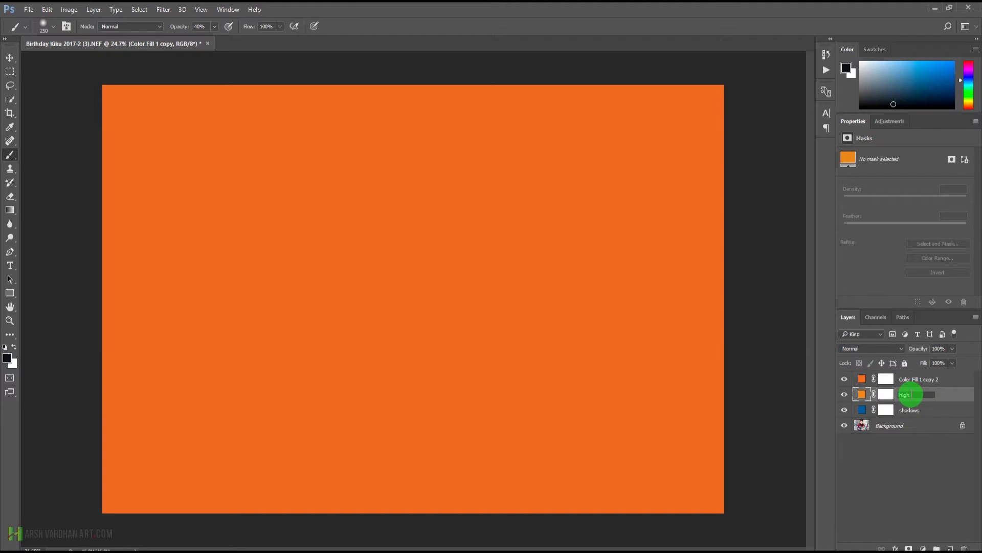
type("highlights")
key("Return")
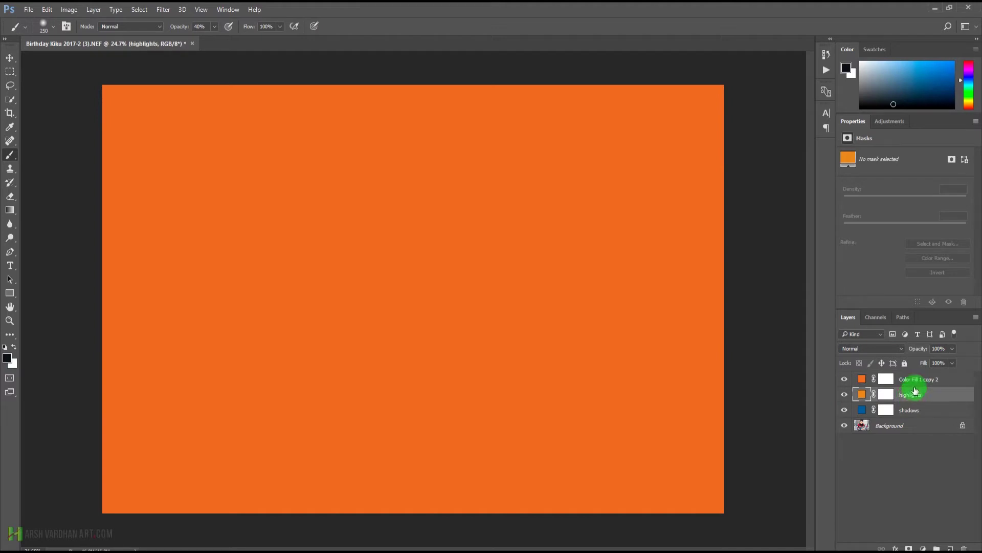
double_click(919, 379)
type("midtone")
key("Return")
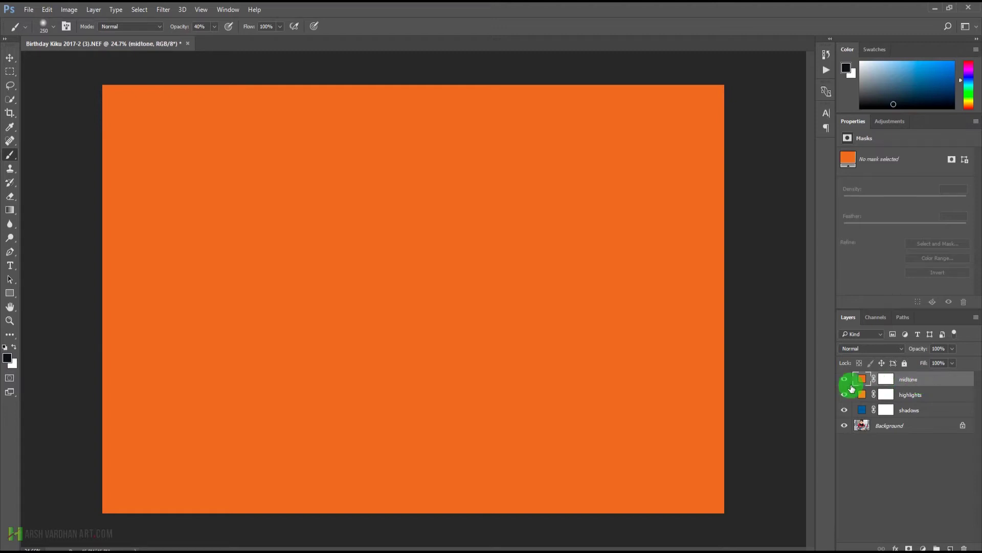
Step: Hide the midtone and highlights layers so only the blue shadows fill shows
left_click(844, 380)
left_click(844, 395)
mouse_move(862, 394)
left_mouse_down()
mouse_move(863, 383)
mouse_move(851, 391)
mouse_move(859, 401)
left_mouse_up()
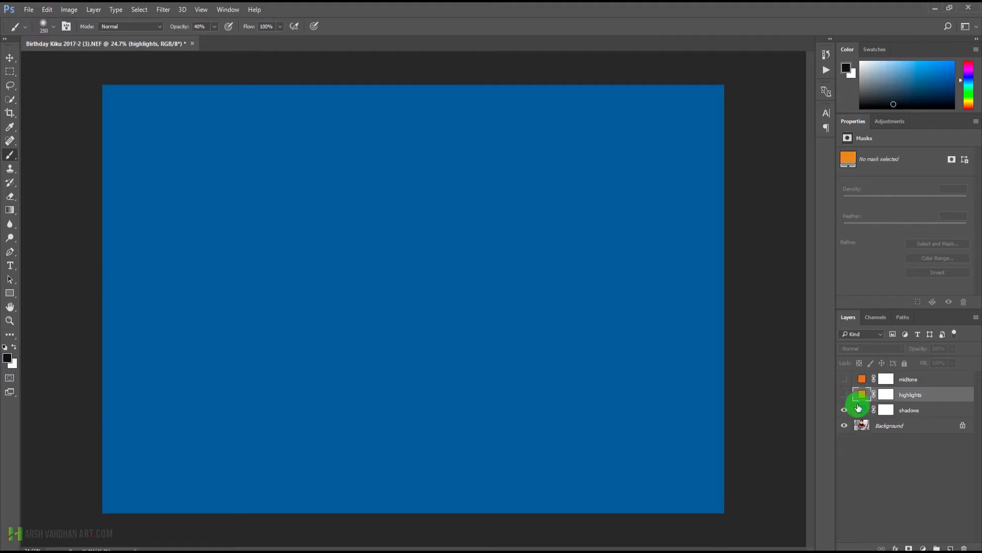
left_click(862, 410)
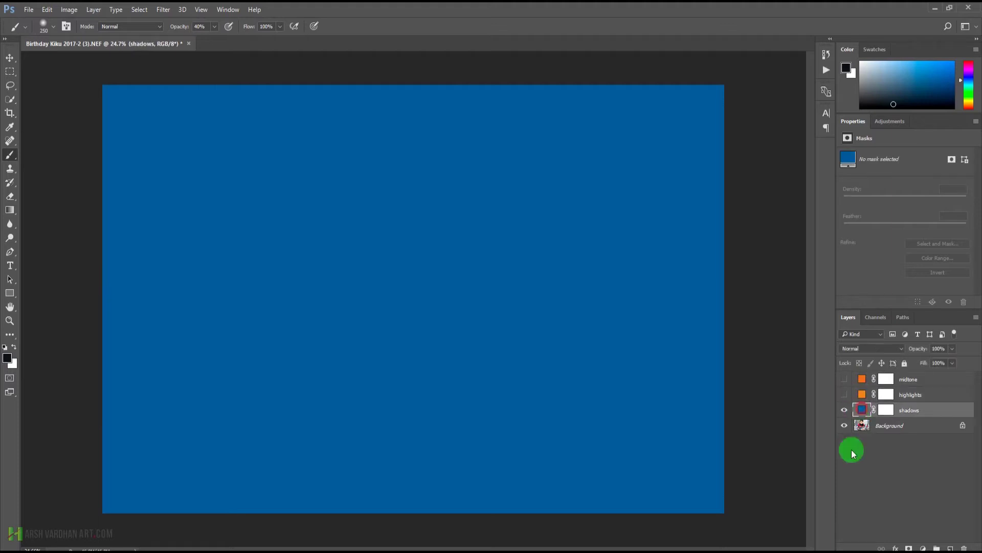
double_click(951, 409)
Step: Adjust the shadows layer's Underlying Layer Blend If sliders, splitting the black stop, so blue tints only darks
left_click_drag(511, 108, 551, 100)
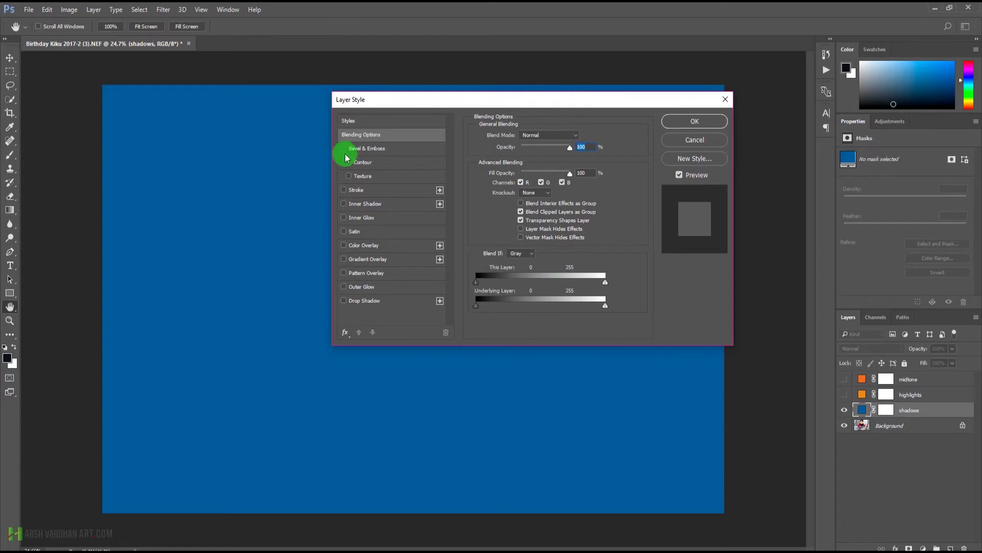
left_click(362, 139)
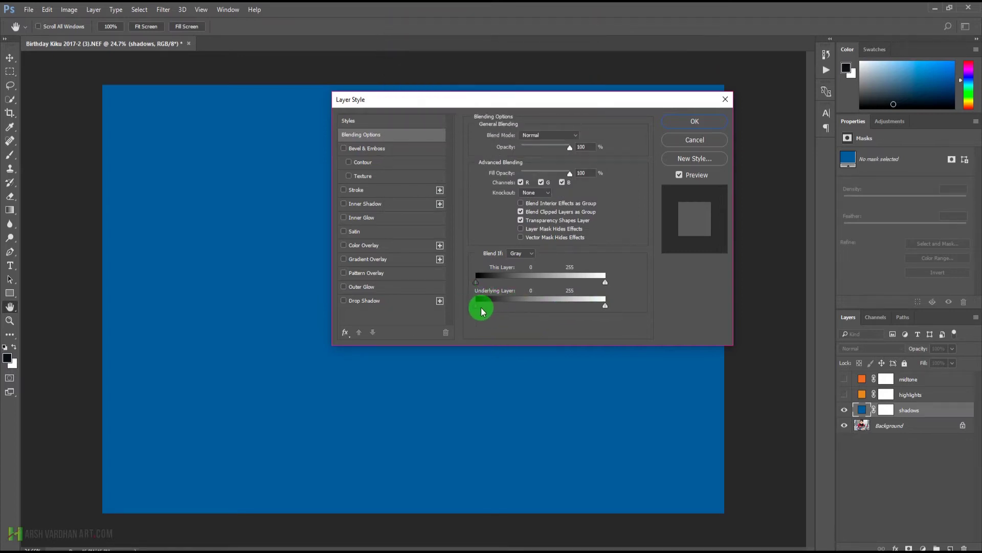
left_click_drag(482, 311, 592, 432)
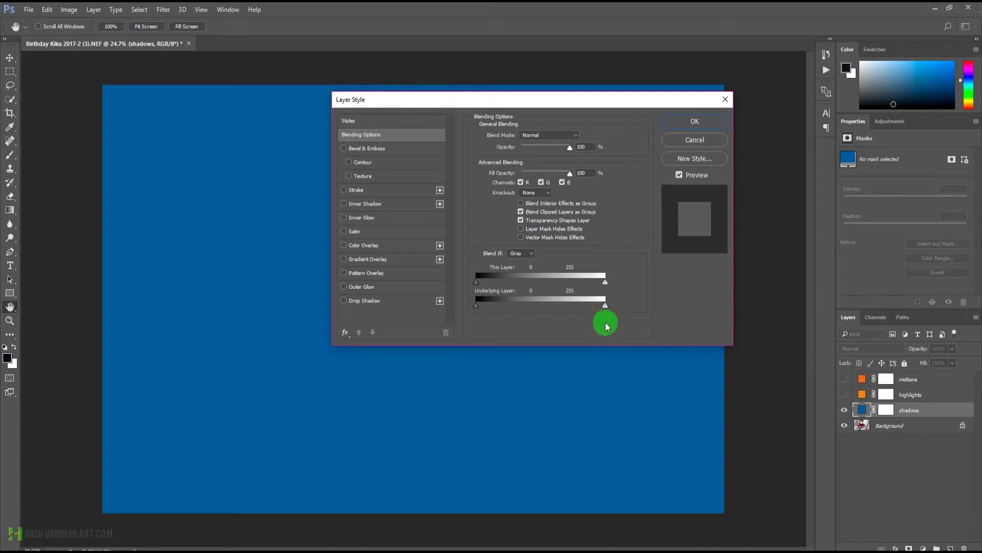
left_click_drag(606, 309, 518, 306)
left_click_drag(587, 103, 857, 107)
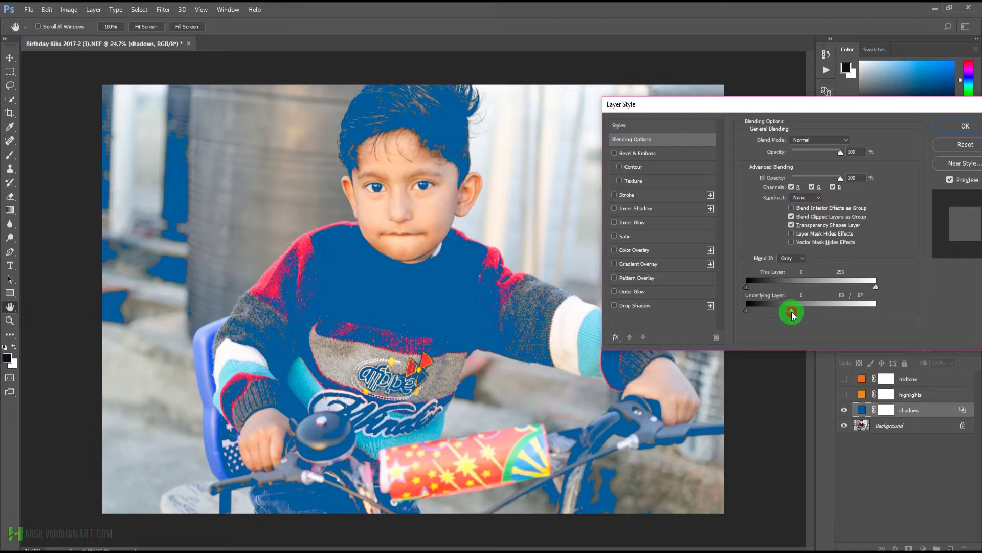
left_click_drag(792, 314, 878, 312)
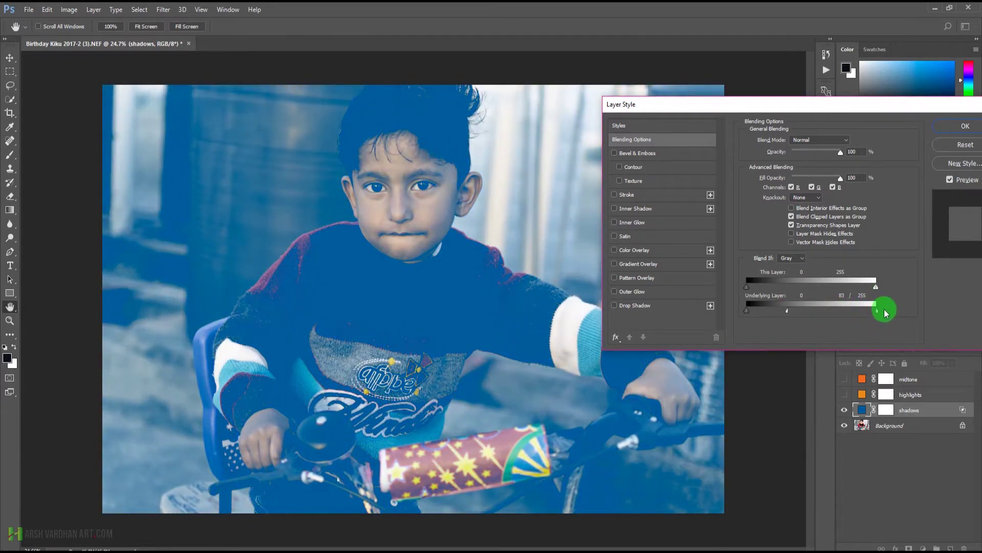
left_click_drag(788, 314, 761, 309)
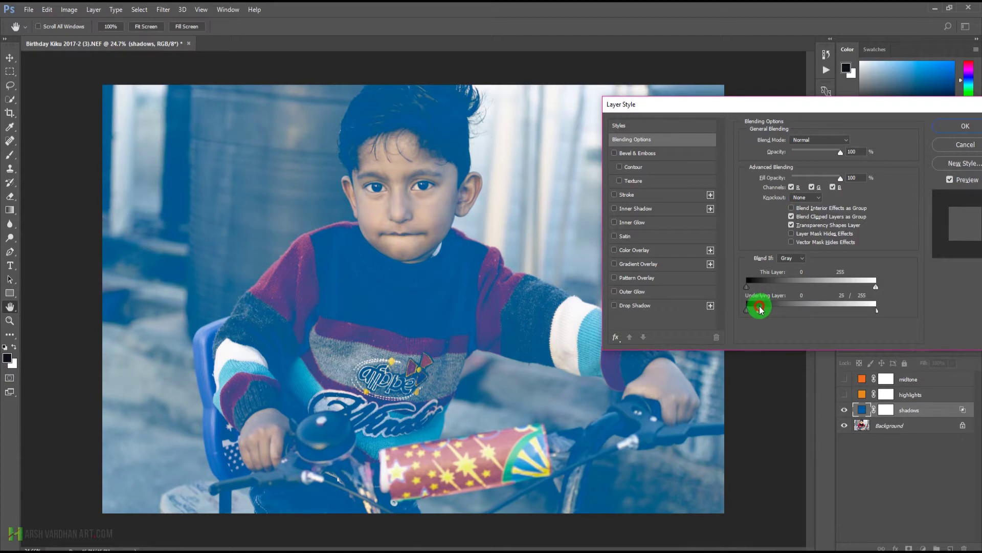
mouse_move(760, 310)
left_mouse_down()
mouse_move(784, 309)
mouse_move(761, 312)
left_mouse_up()
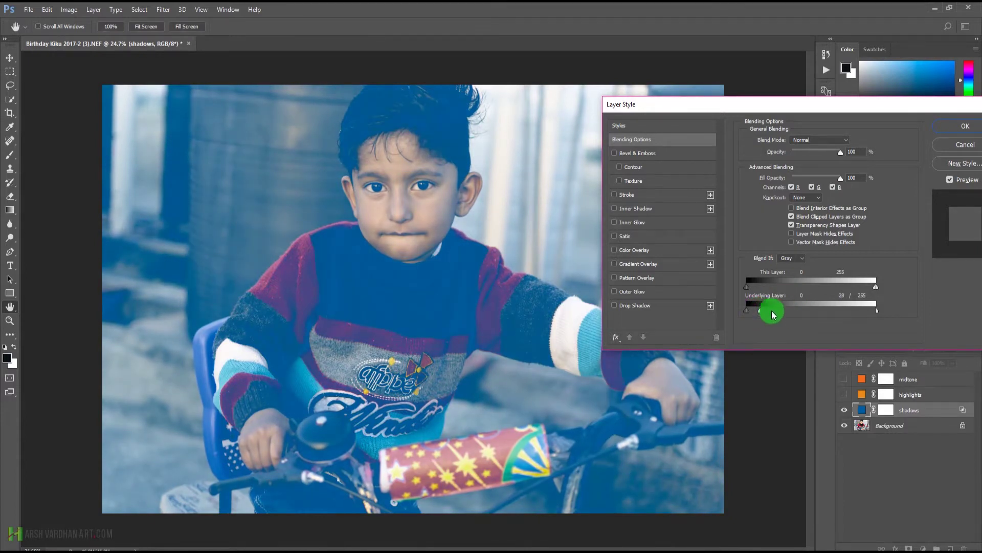
left_click(953, 128)
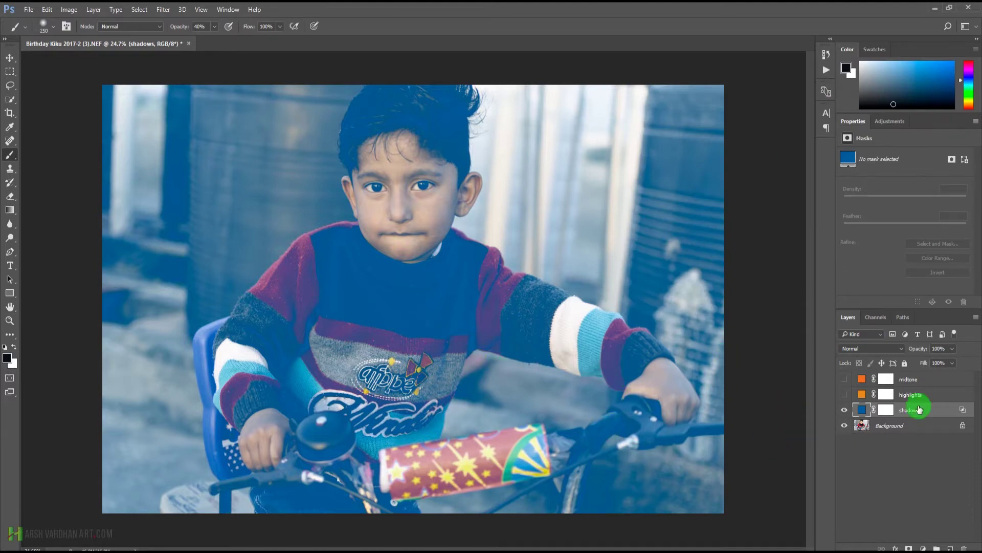
left_click(952, 349)
Step: Fade the shadows layer to 41% opacity and make the orange highlights layer visible again
mouse_move(953, 353)
left_mouse_down()
mouse_move(923, 362)
mouse_move(936, 363)
mouse_move(934, 404)
mouse_move(932, 357)
mouse_move(943, 363)
mouse_move(928, 364)
mouse_move(919, 342)
mouse_move(939, 344)
mouse_move(936, 361)
left_mouse_up()
left_click(893, 437)
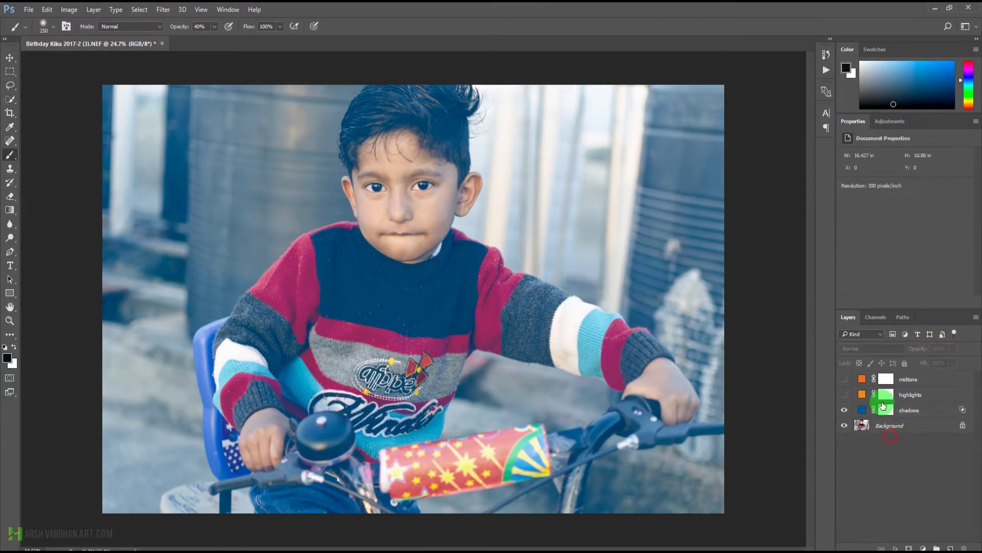
left_click(860, 398)
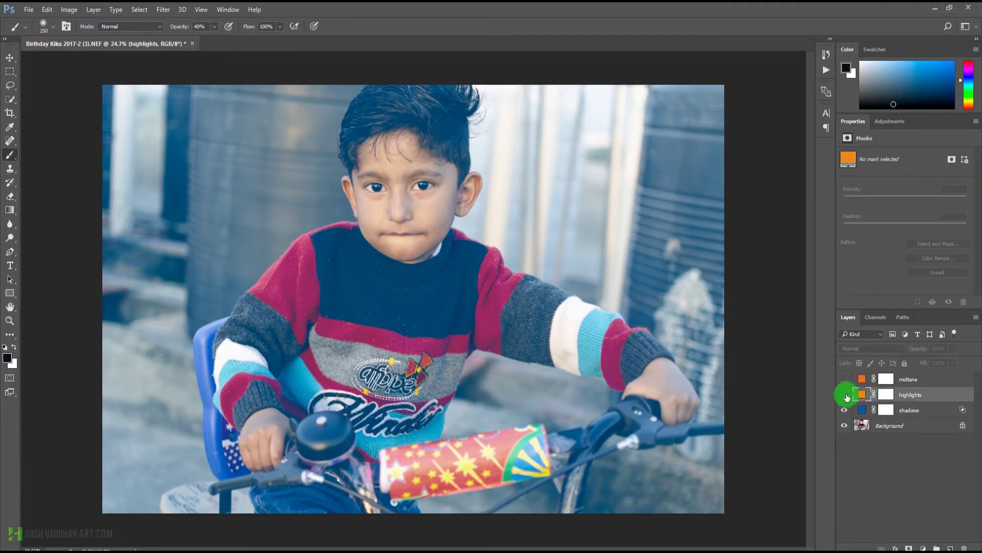
left_click(844, 394)
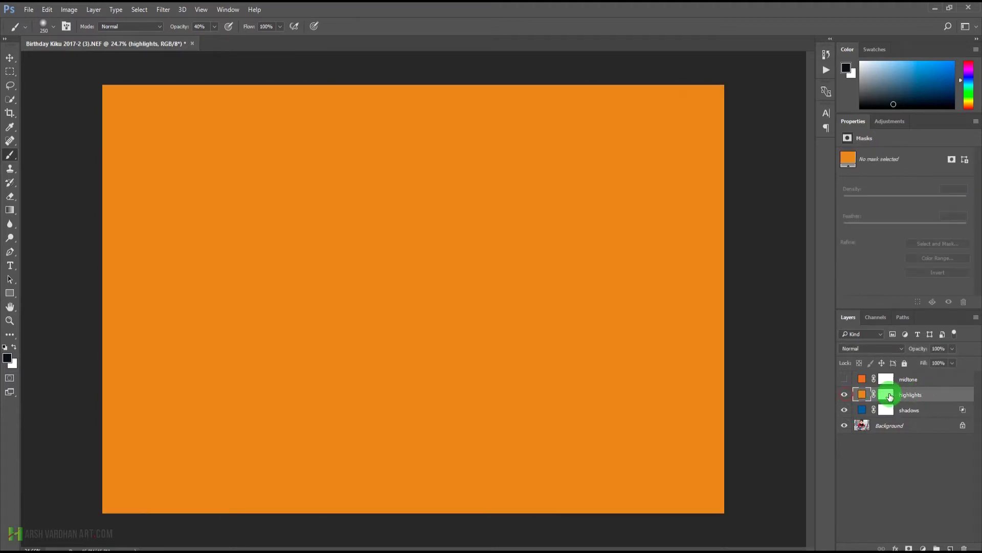
double_click(961, 395)
Step: Limit the highlights layer to bright tones via the Underlying Layer Blend If slider and 35% opacity
left_click_drag(559, 108, 727, 95)
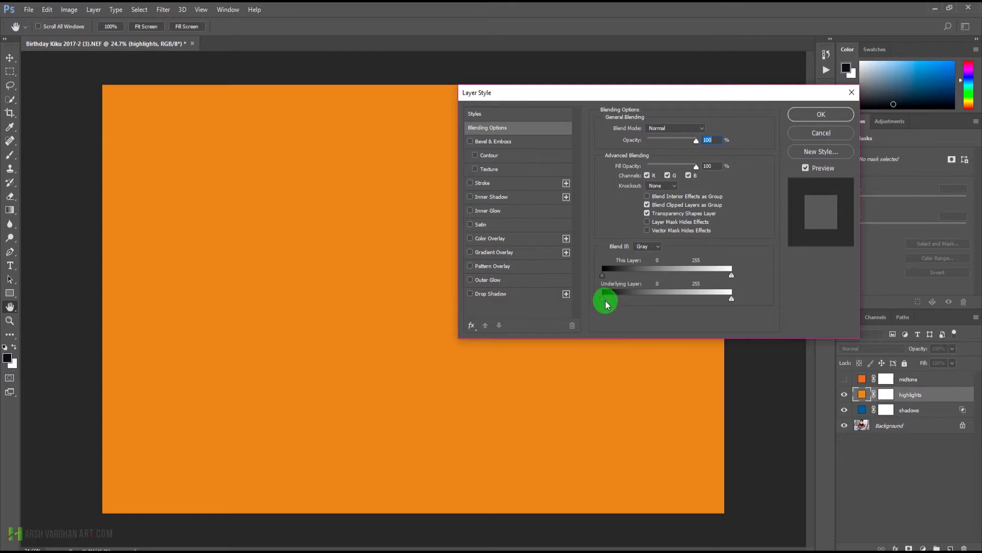
left_click_drag(609, 303, 718, 301)
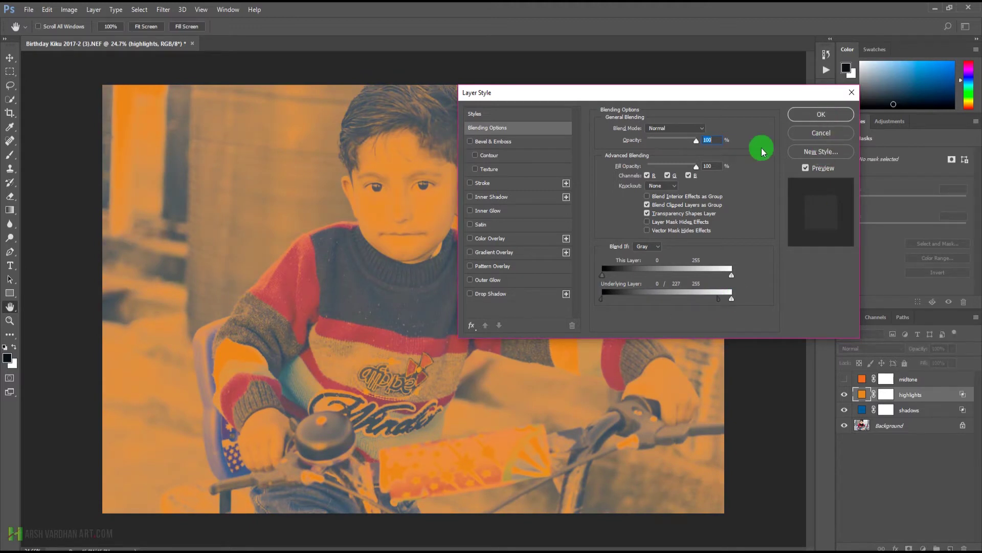
left_click_drag(693, 93, 841, 121)
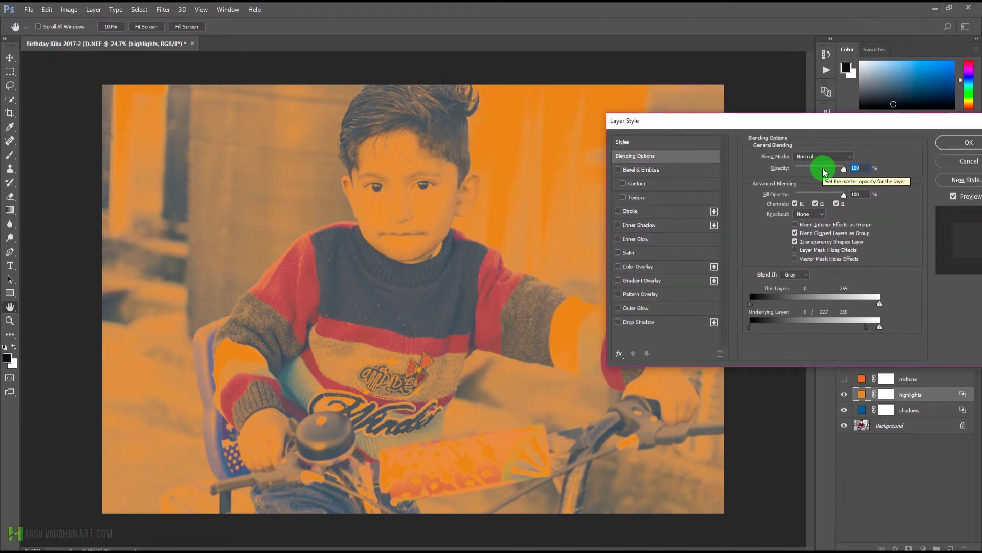
left_click_drag(844, 169, 823, 172)
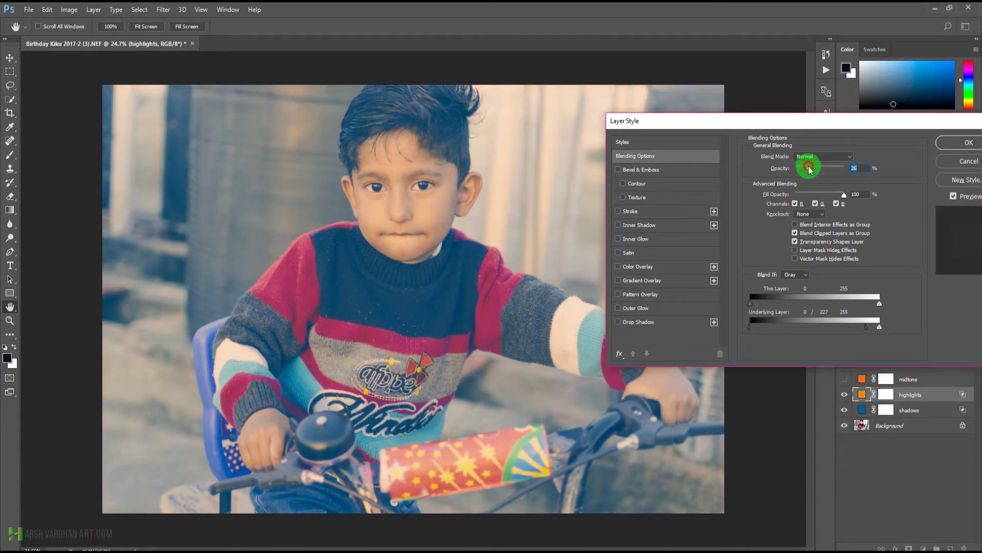
left_click(953, 146)
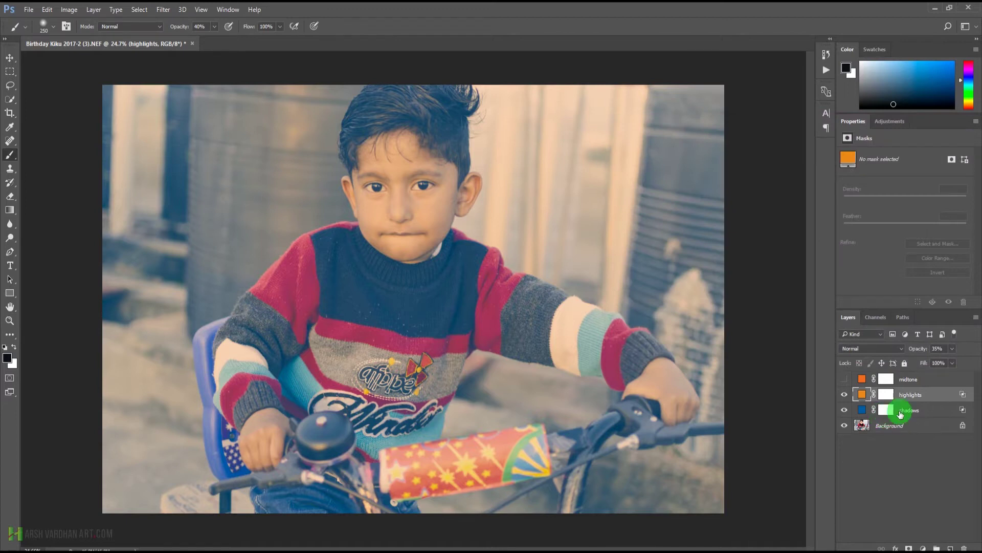
Step: Try the Color blend mode on the highlights layer, toggling its visibility to compare
left_click(840, 397)
left_click(842, 397)
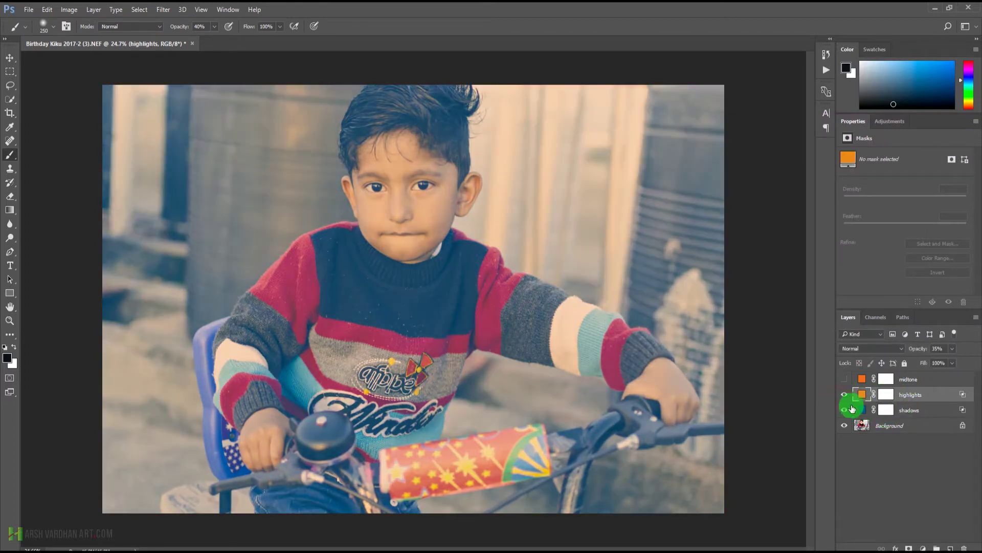
left_click(844, 397)
left_click(844, 395)
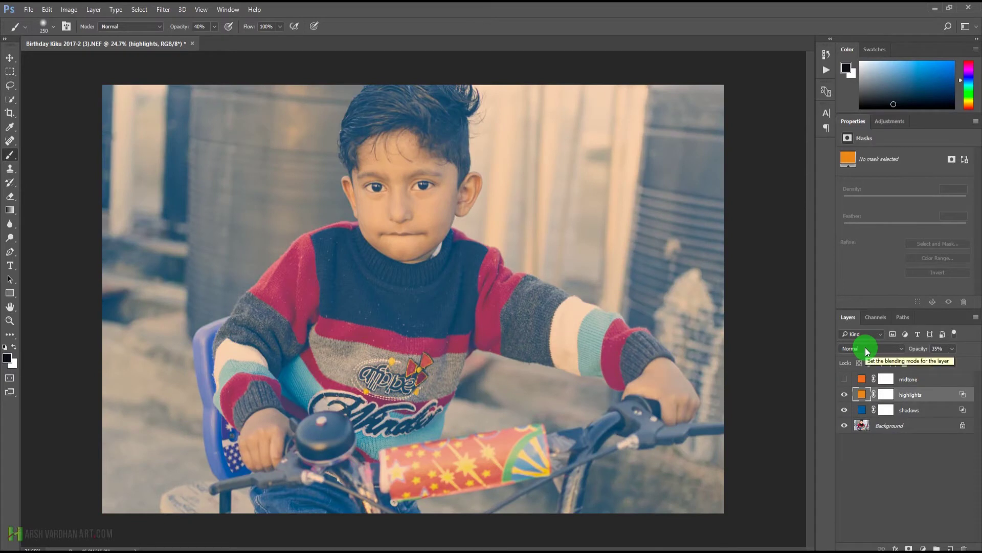
left_click(868, 351)
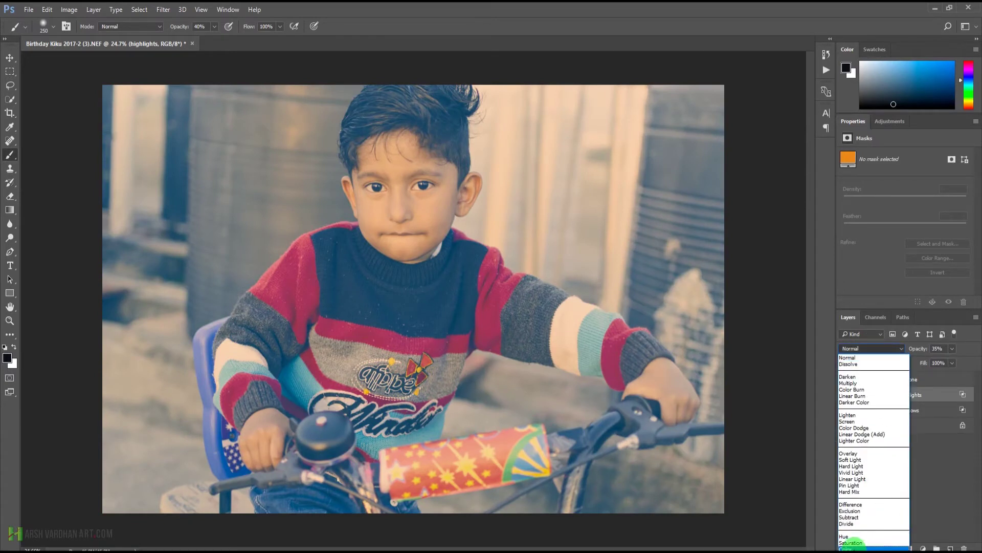
left_click(853, 546)
left_click(844, 395)
left_click(844, 395)
left_click(844, 395)
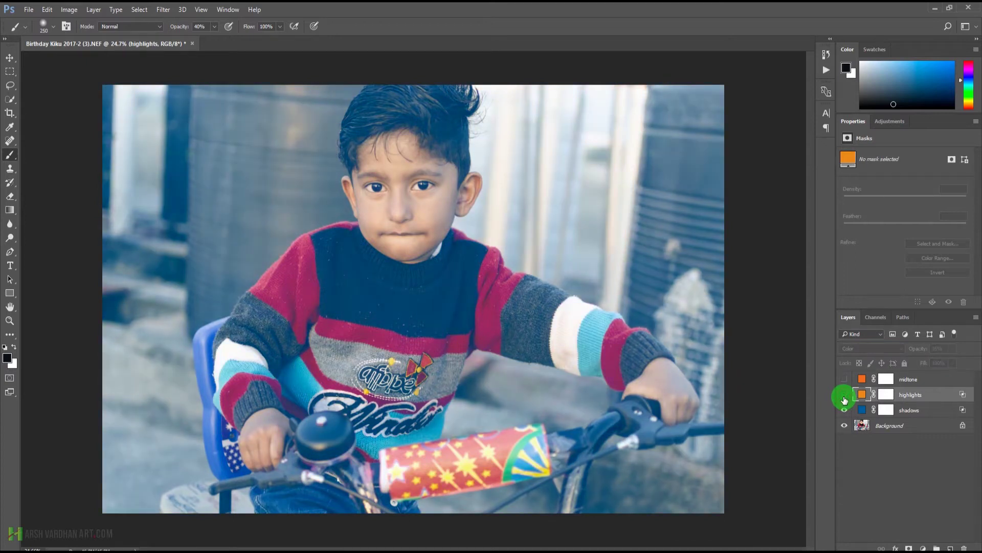
left_click(845, 397)
Step: Settle the highlights layer on Soft Light after trying Overlay, and raise its opacity to 39%
left_click(864, 347)
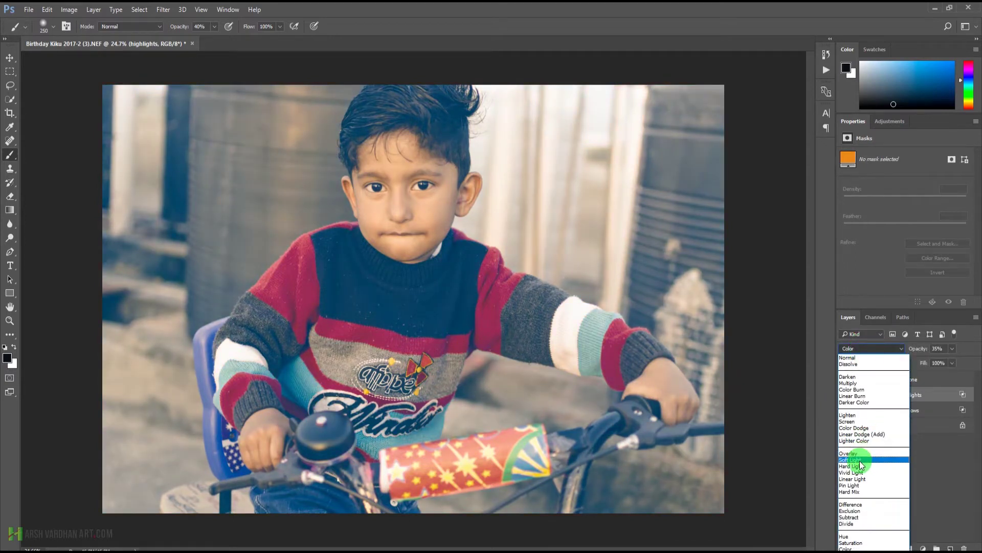
left_click(863, 460)
left_click(876, 351)
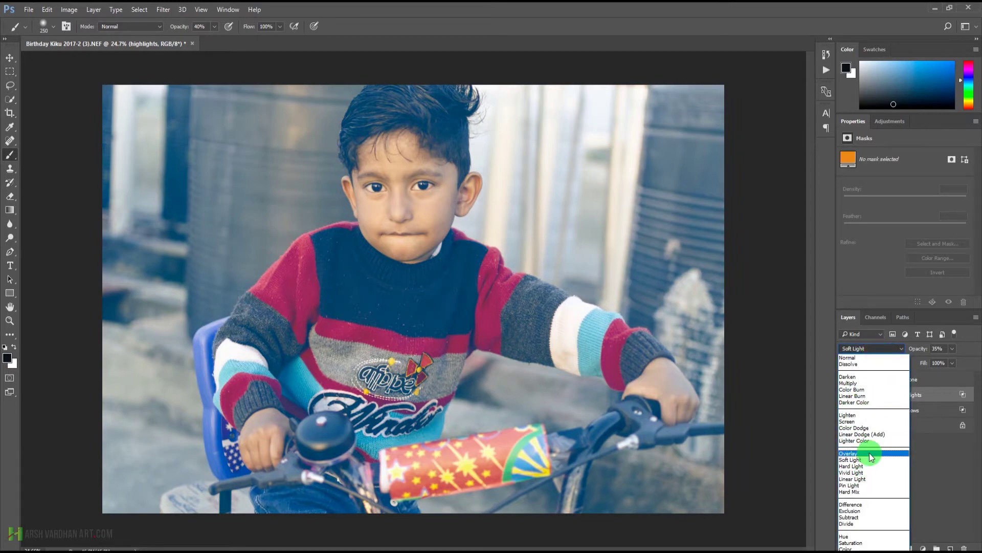
left_click(867, 453)
left_click(841, 397)
left_click(840, 397)
left_click(880, 351)
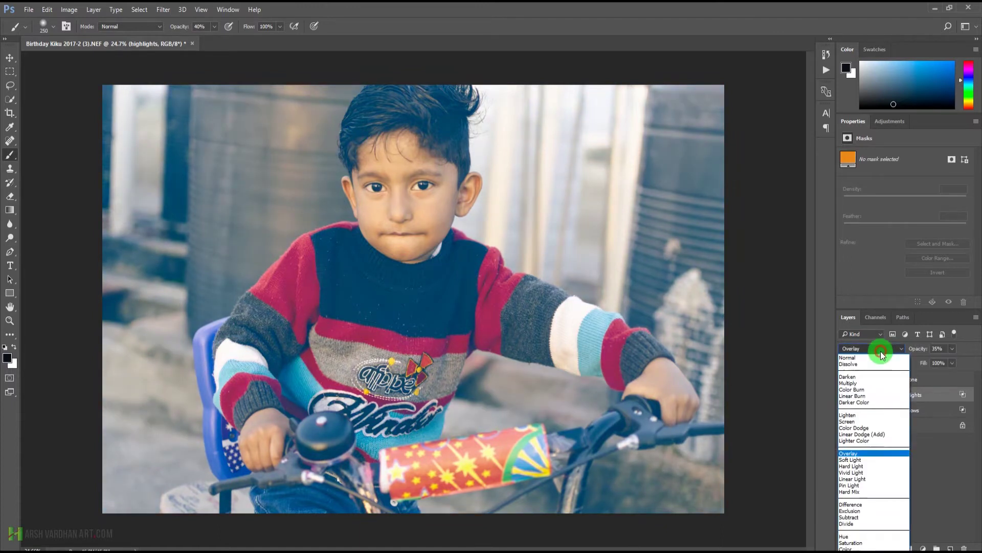
left_click(862, 460)
mouse_move(943, 361)
left_mouse_down()
mouse_move(953, 361)
mouse_move(930, 362)
mouse_move(946, 362)
left_mouse_up()
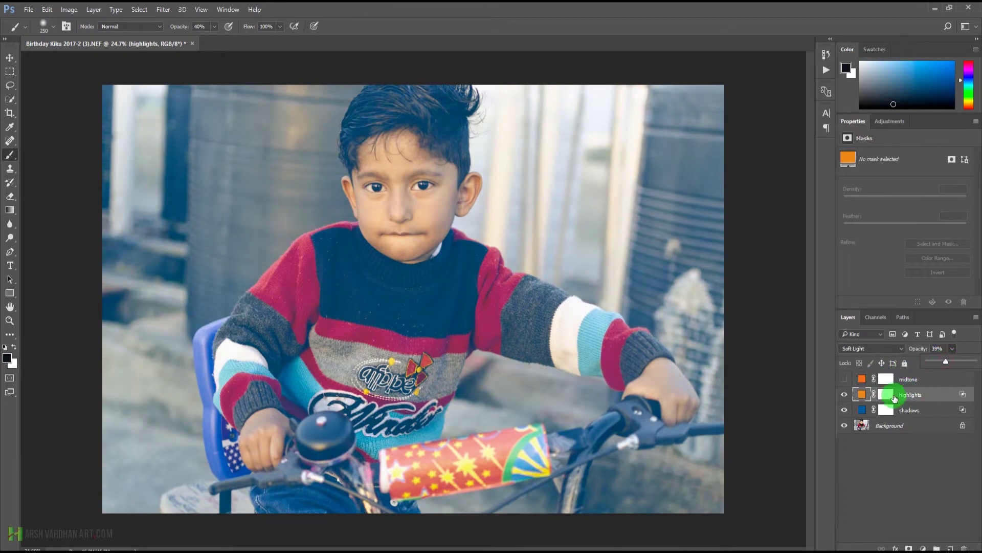
left_click(859, 380)
Step: Show the midtone layer and split its Underlying Layer Blend If handles to 0/115 and 126/255
left_click(844, 378)
double_click(960, 380)
left_click_drag(547, 106, 699, 95)
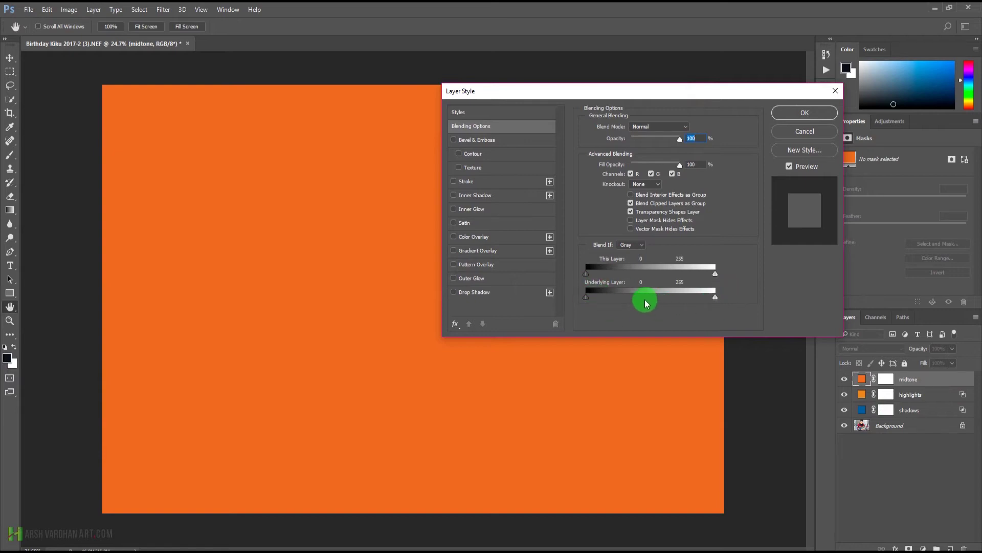
left_click_drag(589, 300, 645, 297)
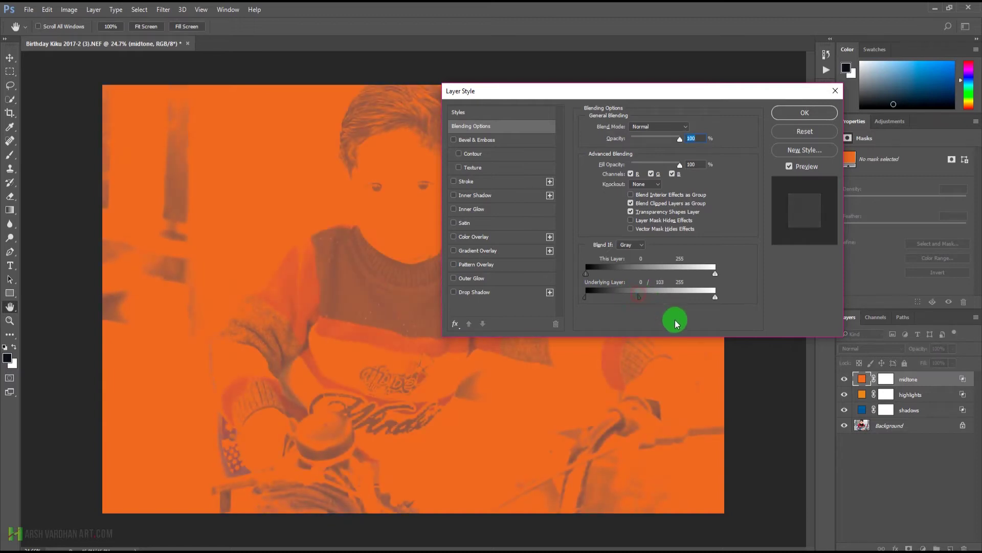
left_click_drag(715, 300, 660, 301)
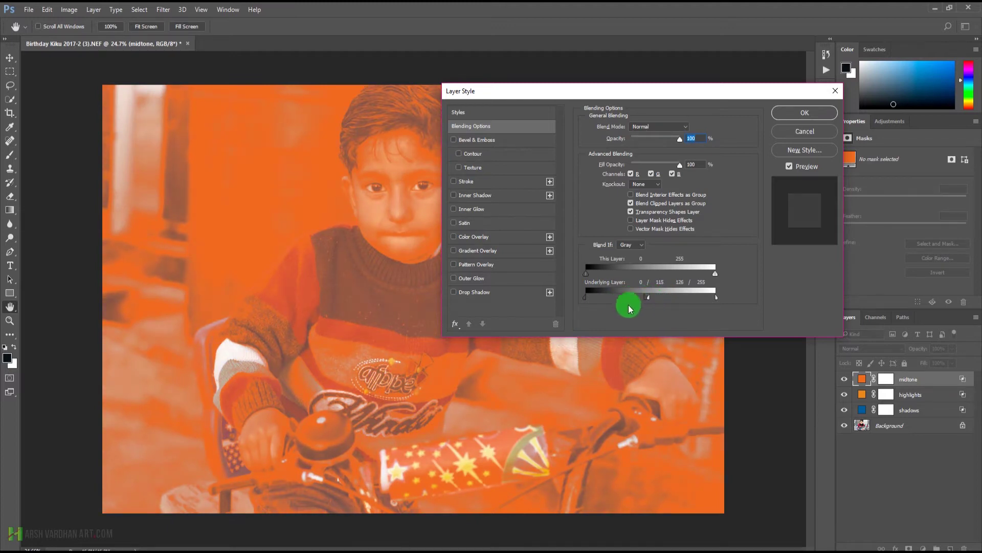
Step: Apply the midtone blend ranges, then switch that layer to Color mode at 28% opacity
left_click(812, 112)
left_click(882, 348)
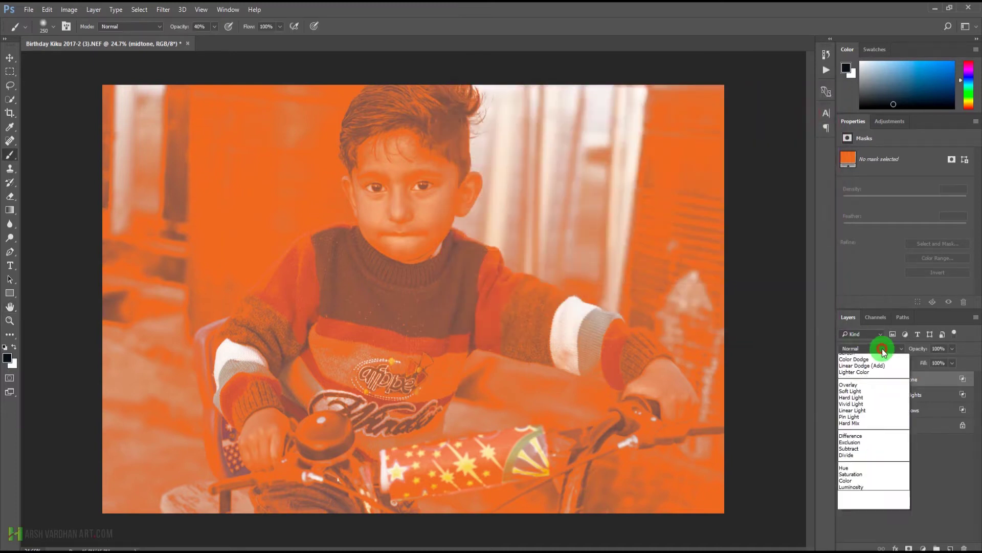
left_click(873, 538)
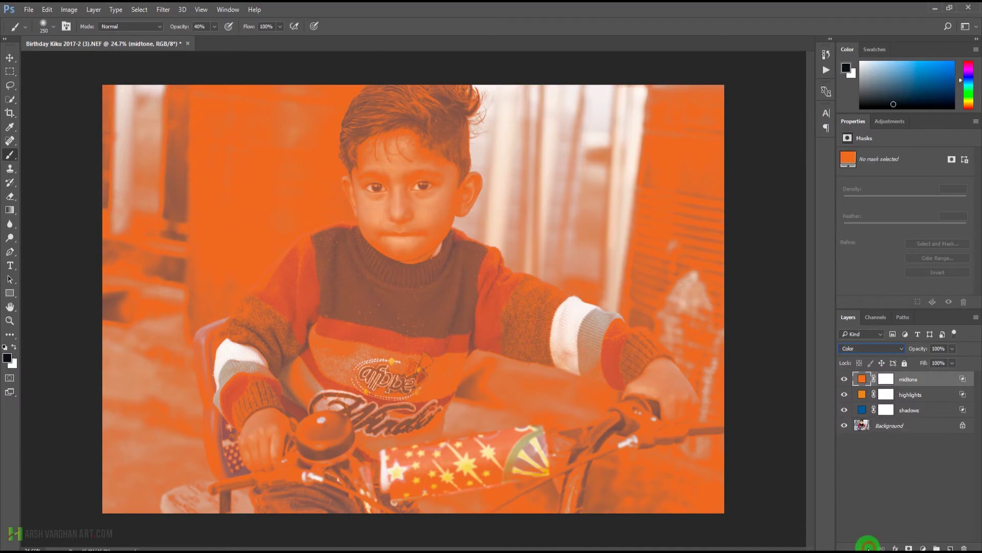
left_click(952, 349)
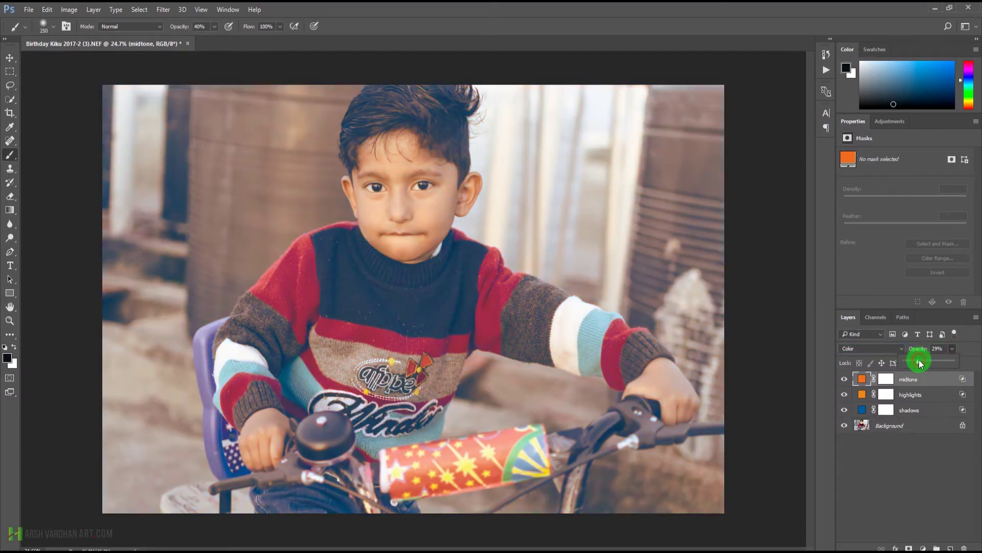
left_click(887, 379)
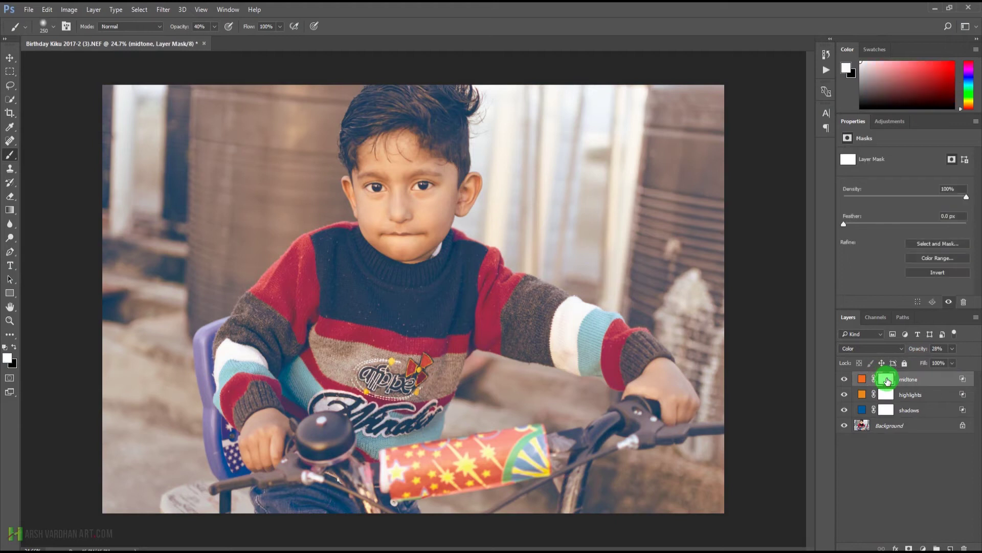
Step: Invert the midtone layer mask to hide the tint and set up a brush at 0% hardness
key("ctrl+i")
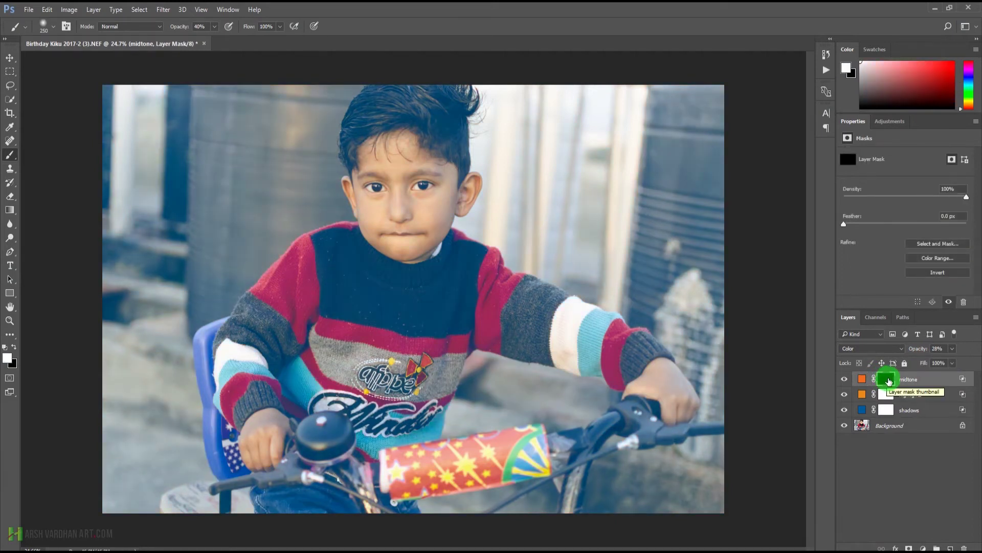
left_click_drag(14, 158, 44, 158)
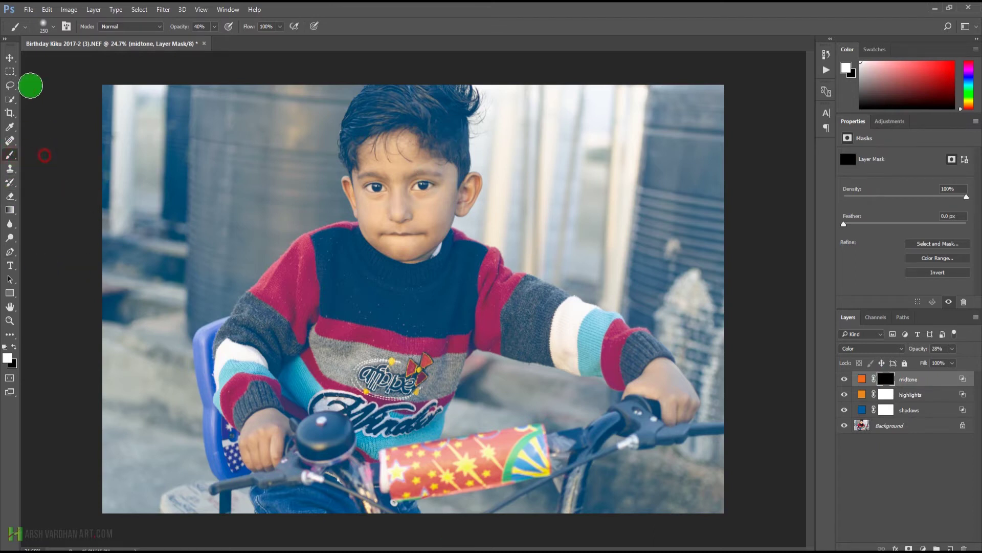
left_click(54, 29)
left_click_drag(44, 81, 58, 84)
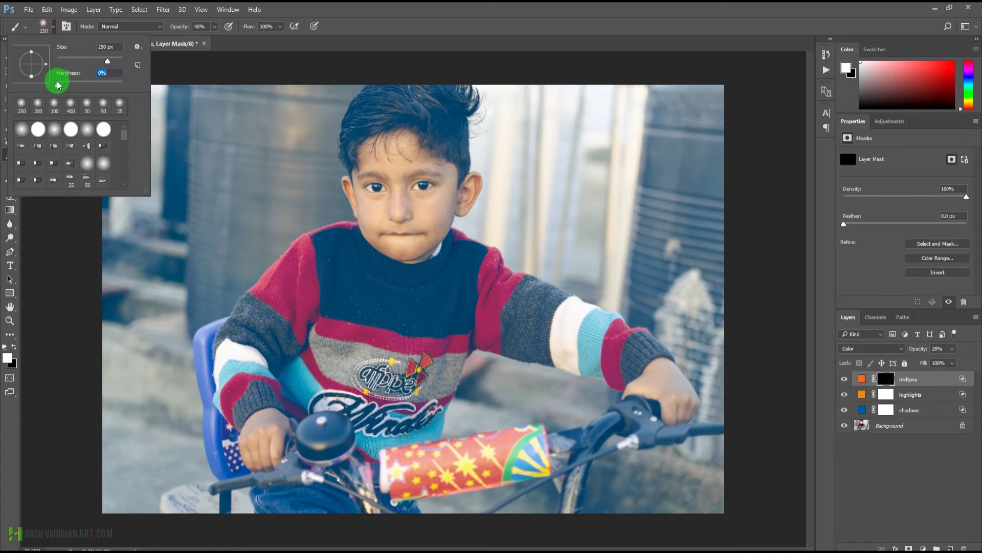
left_click(288, 48)
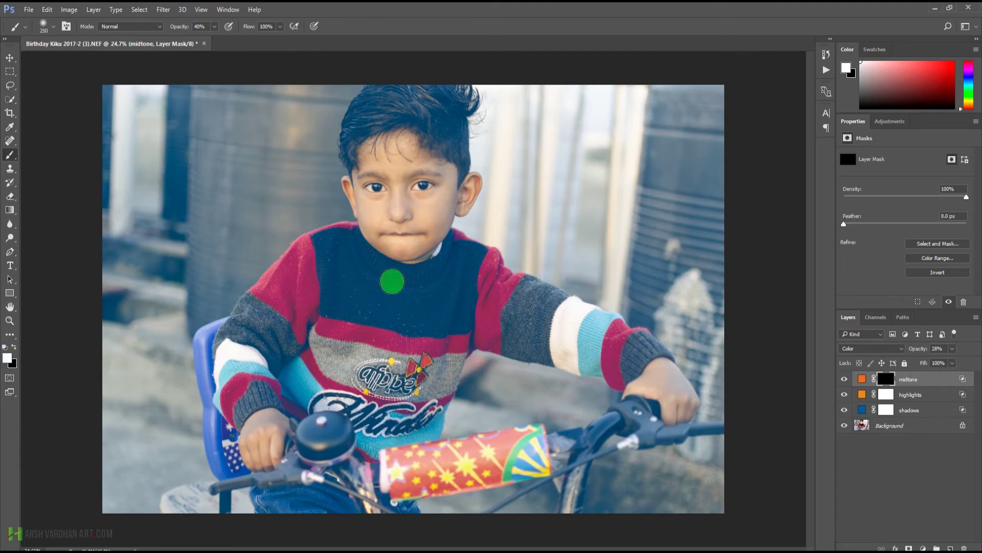
Step: Paint the warm tint back onto the boy's forehead, eyes, cheek, ears and chin
left_click(390, 176)
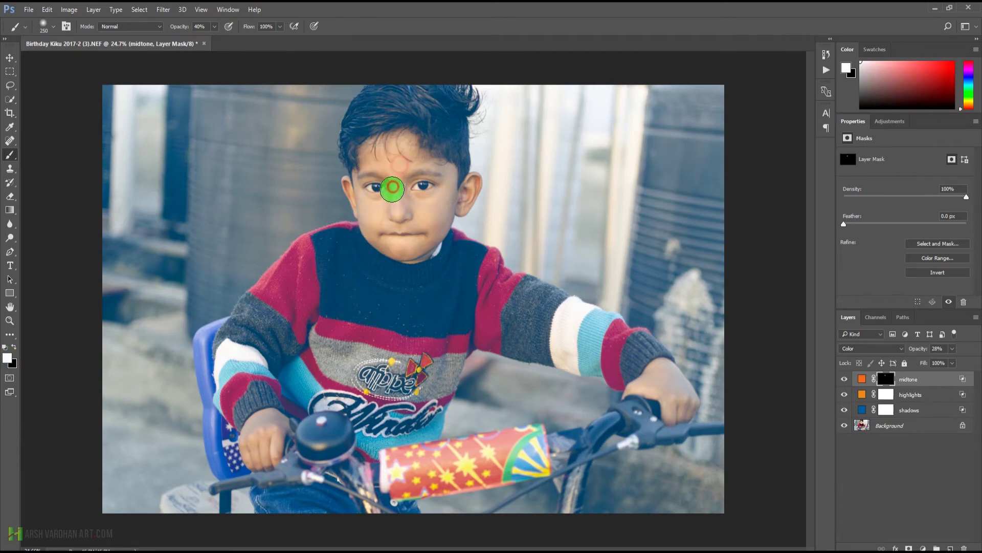
left_click(400, 196)
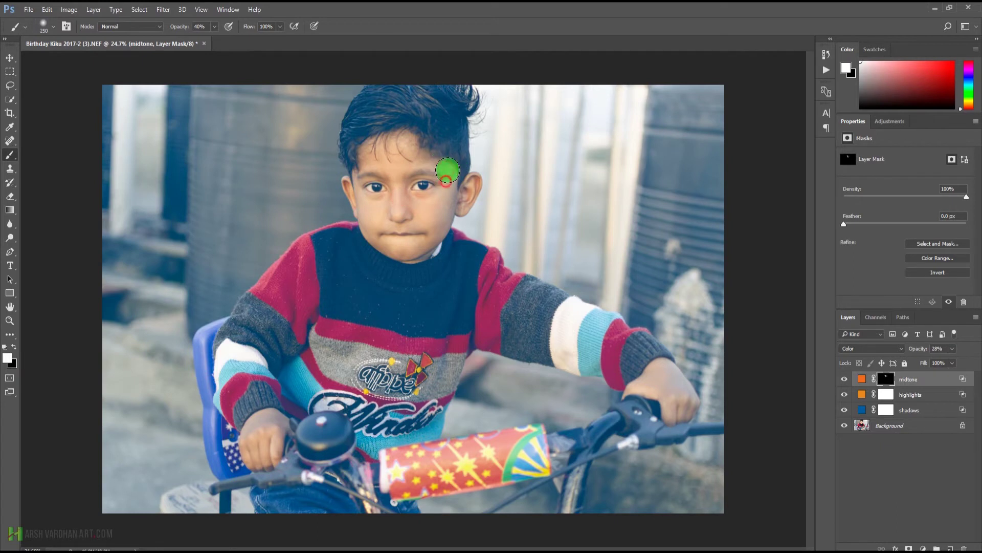
left_click(365, 199)
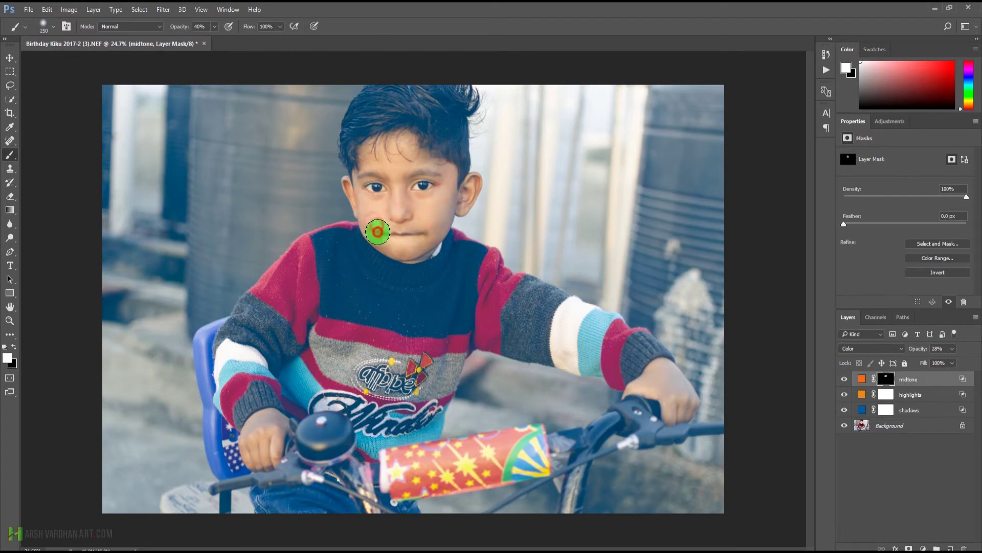
left_click(438, 223)
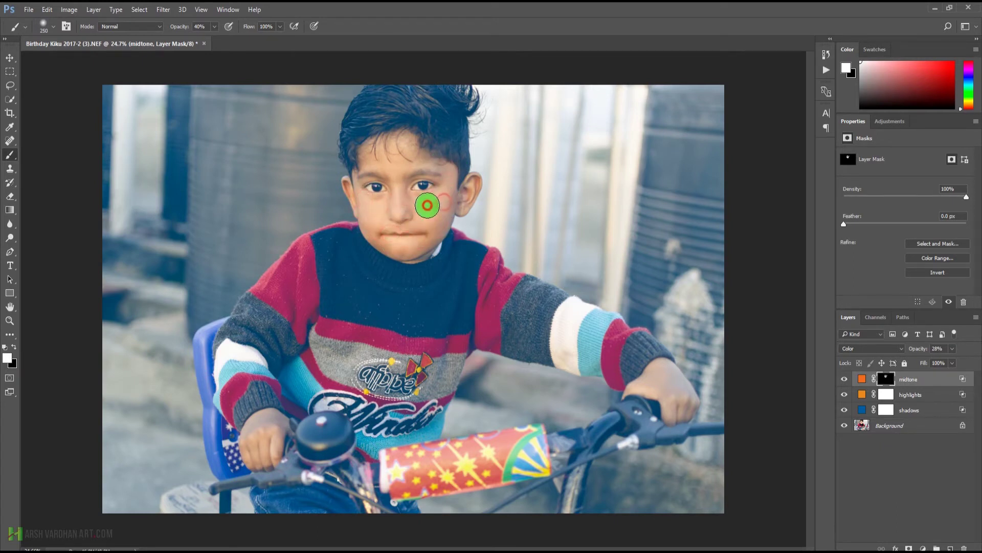
left_click(360, 207)
left_click(413, 154)
left_click(462, 186)
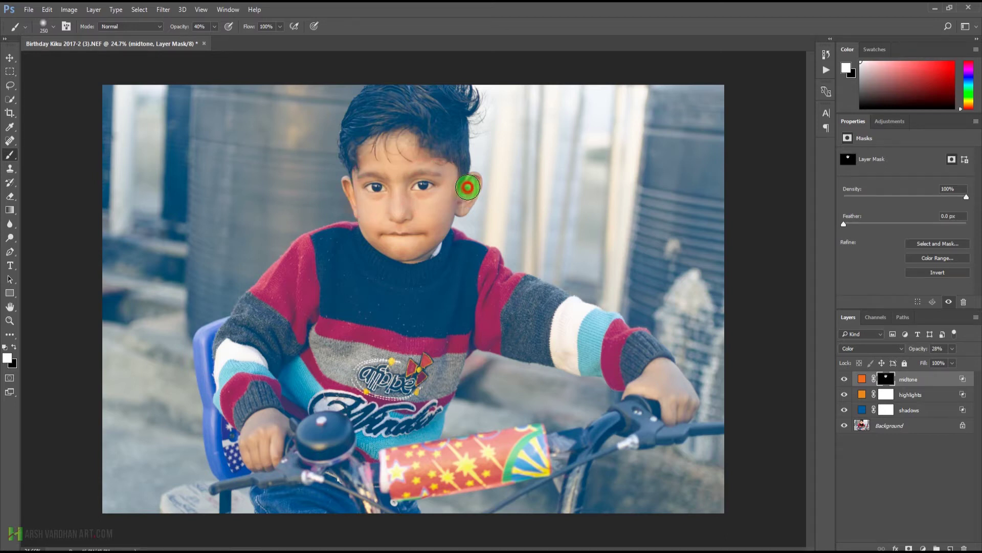
left_click(433, 220)
left_click(398, 241)
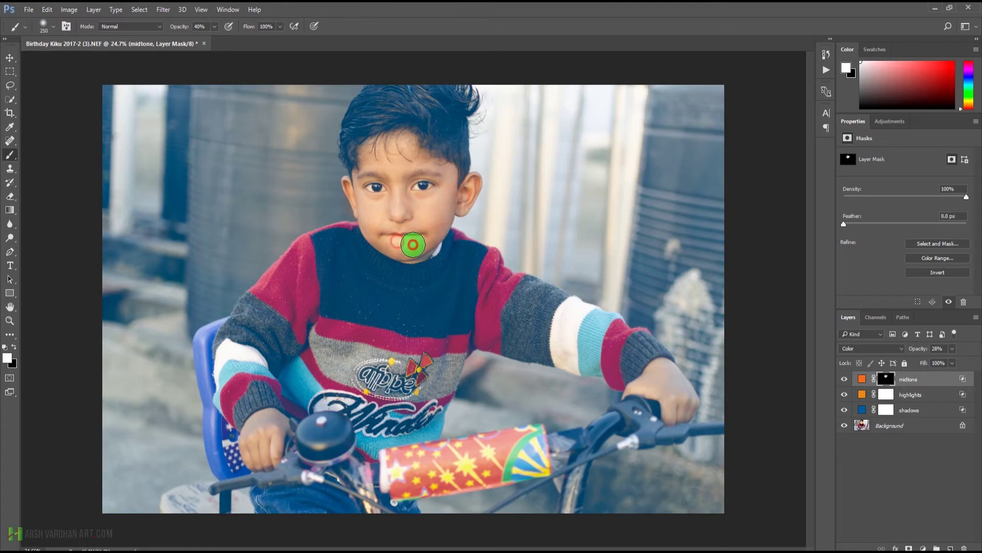
Step: Paint the warm tint onto both of the boy's hands and touch up his forehead
left_click(254, 452)
left_click(252, 463)
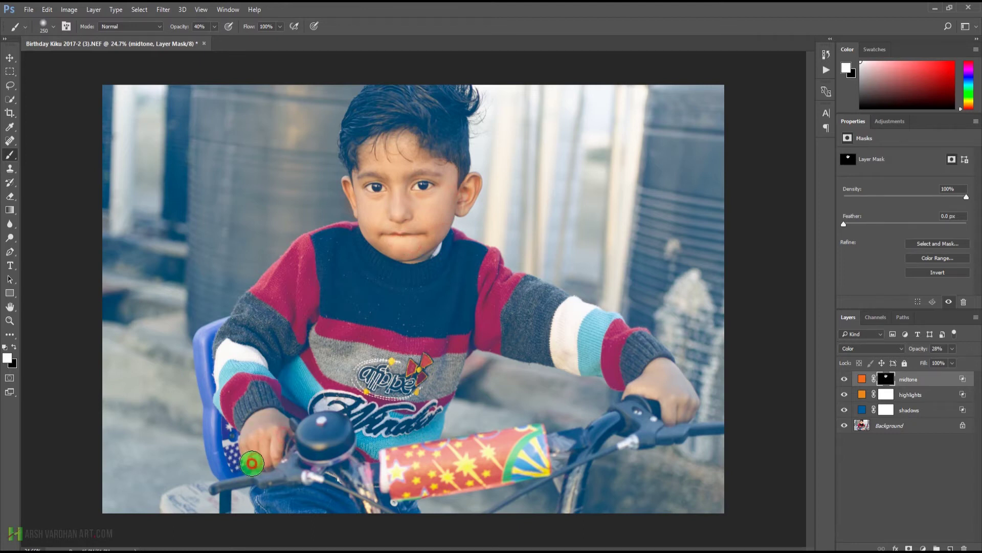
left_click(668, 381)
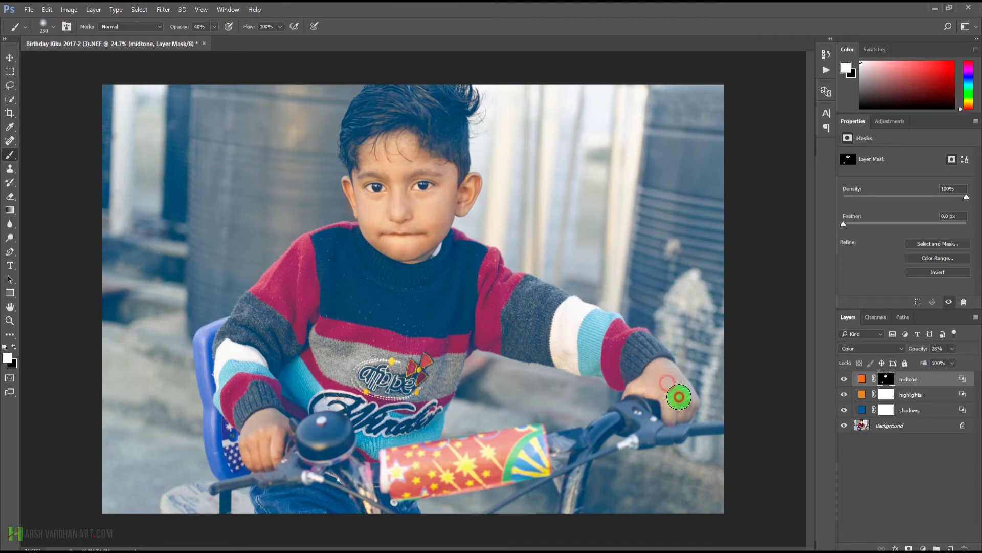
left_click(675, 397)
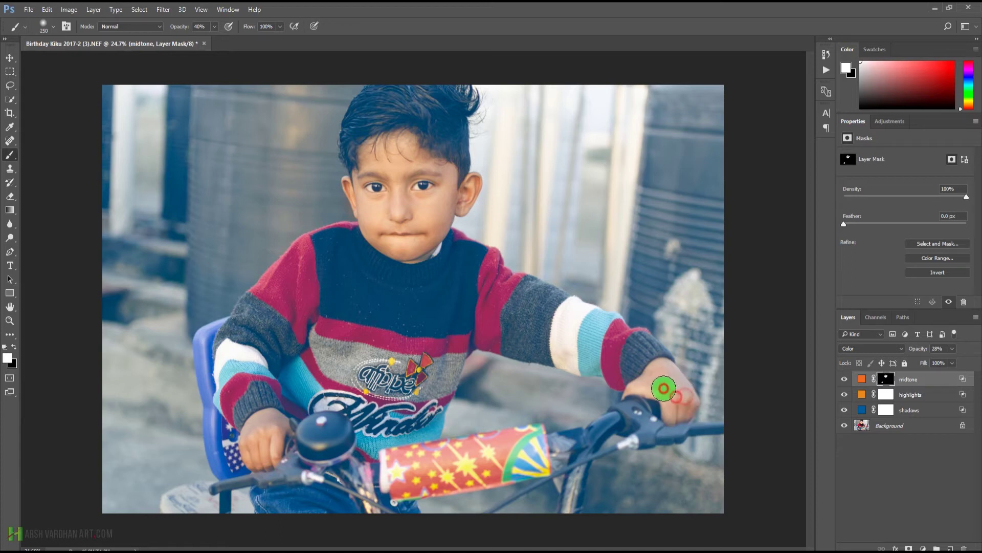
left_click(668, 390)
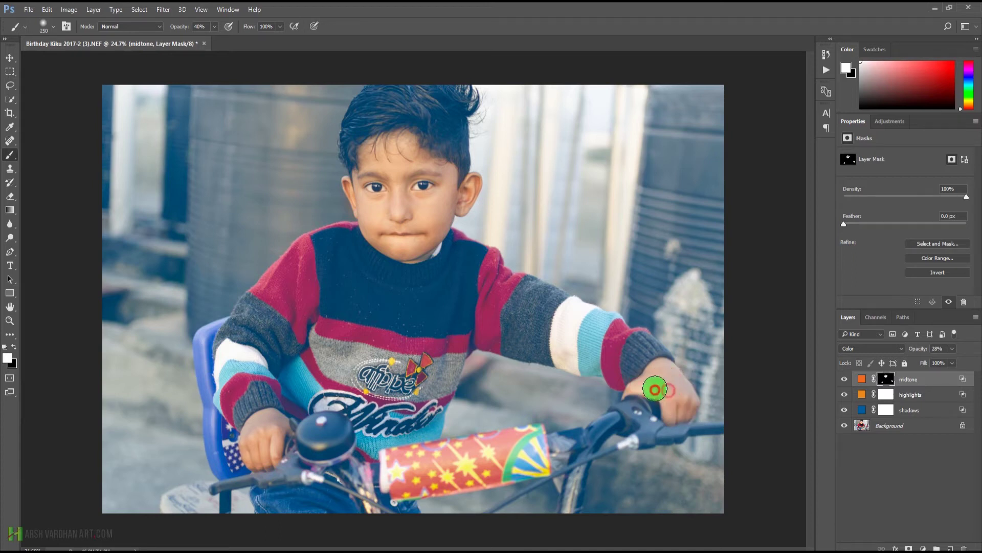
left_click(411, 162)
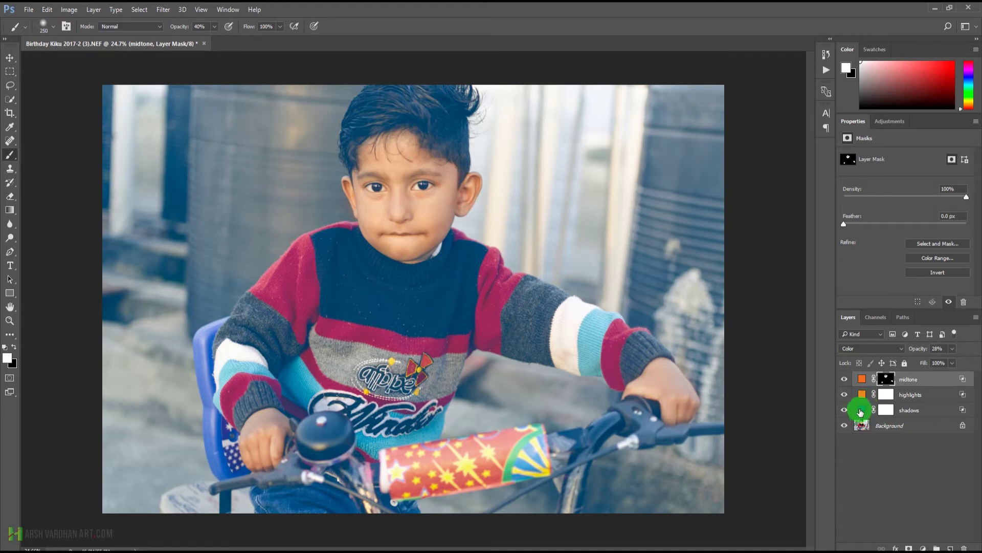
left_click(860, 412)
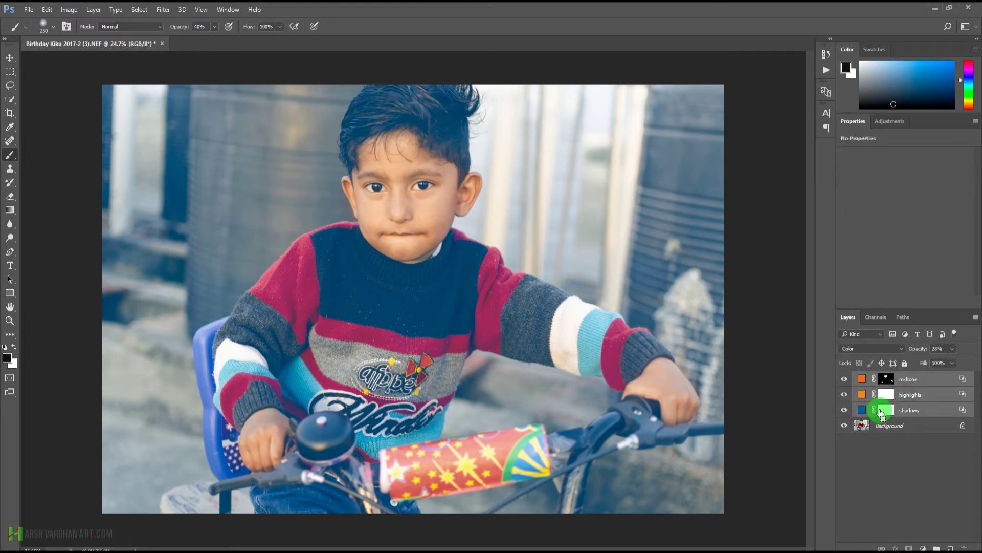
Step: Group the midtone, highlights and shadows layers and name the group 'colour grading'
key("ctrl+g")
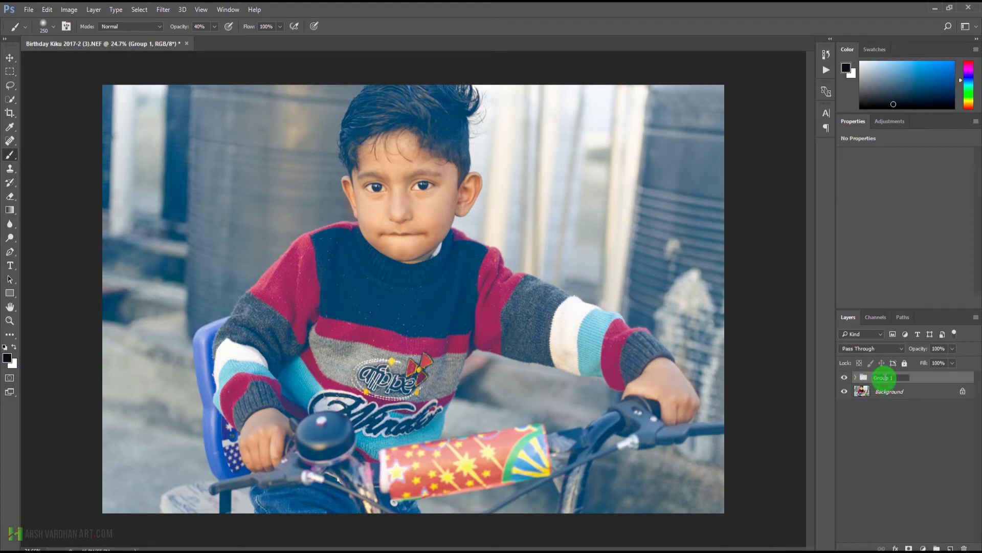
left_click(845, 379)
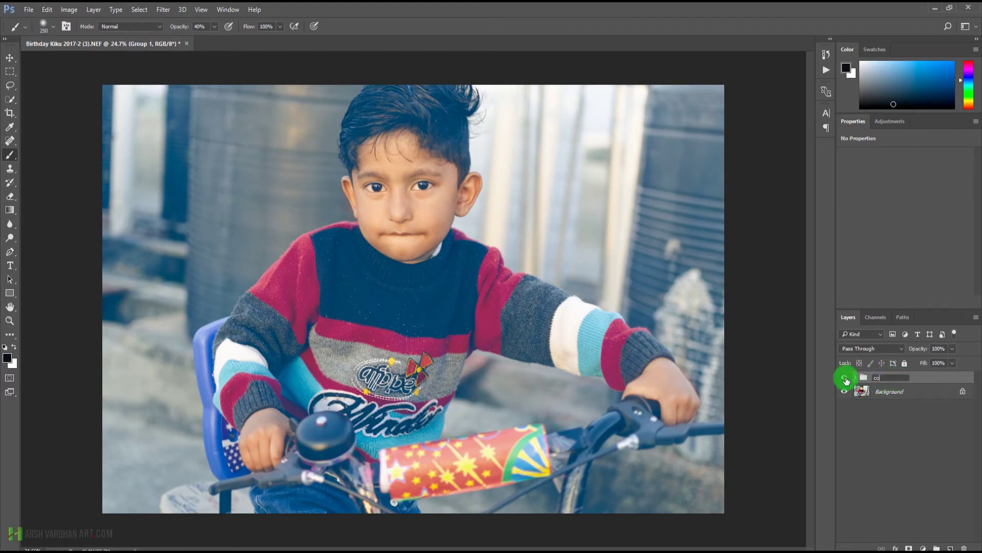
key("Return")
Step: Toggle the 'colour grading' group's visibility several times to compare with the original photo
left_click(845, 379)
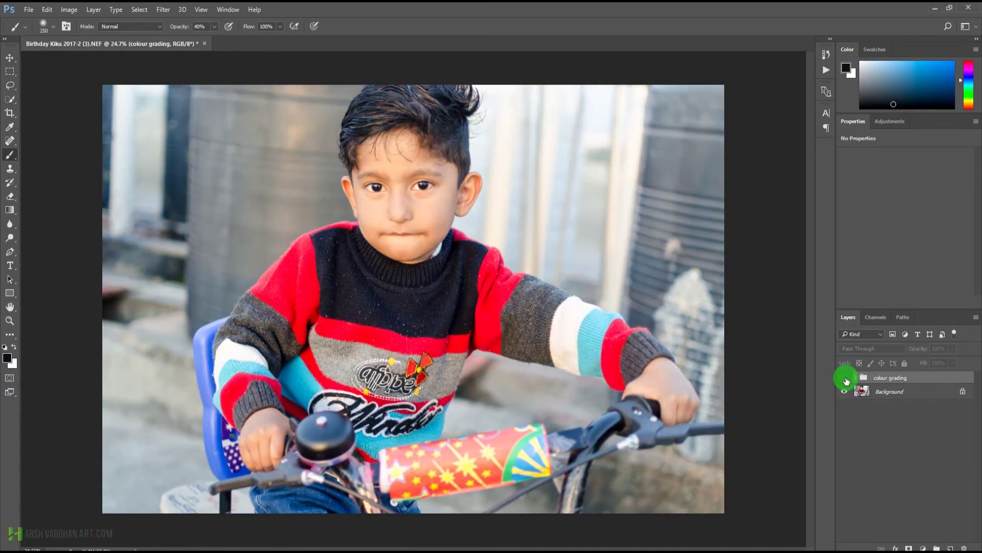
left_click(845, 380)
left_click(845, 379)
left_click(845, 379)
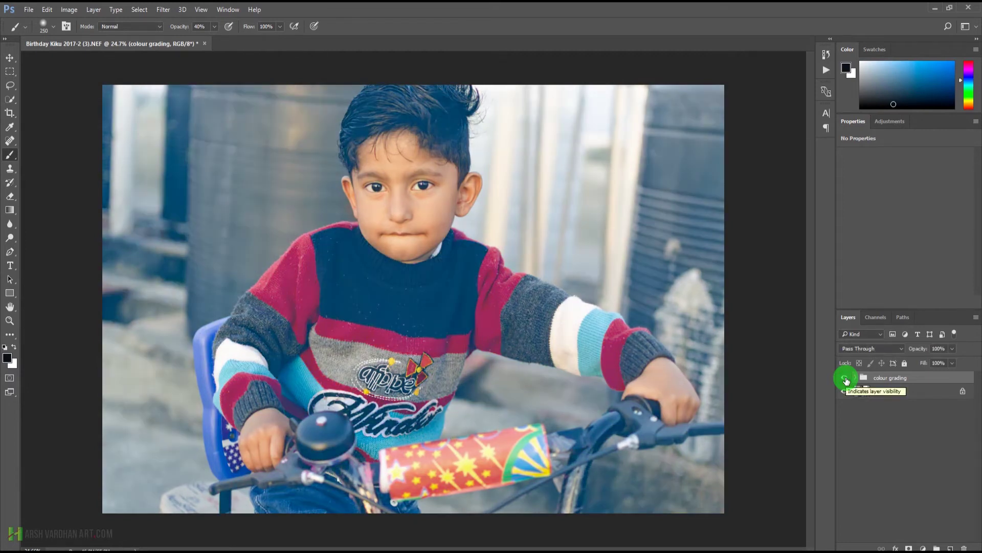
left_click(845, 379)
left_click(845, 379)
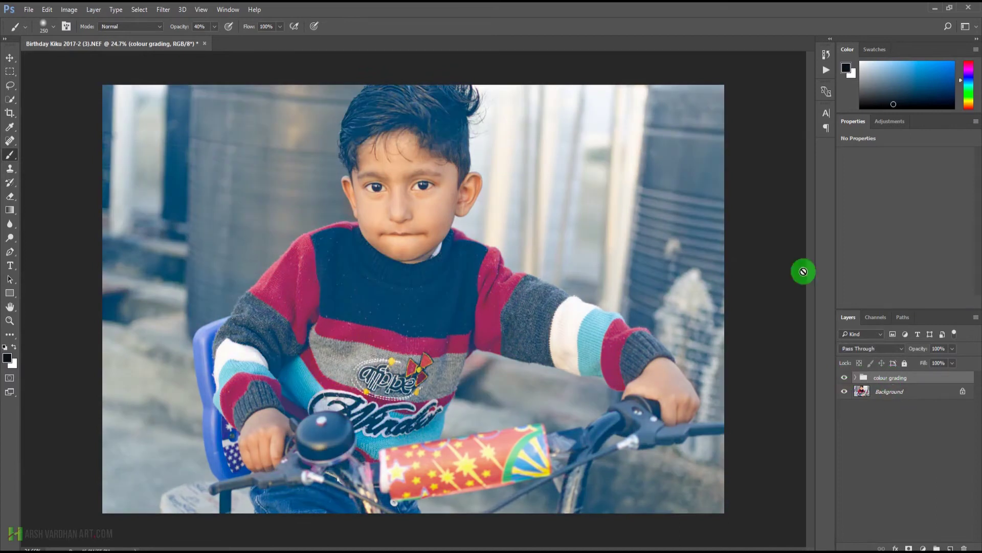
left_click(880, 121)
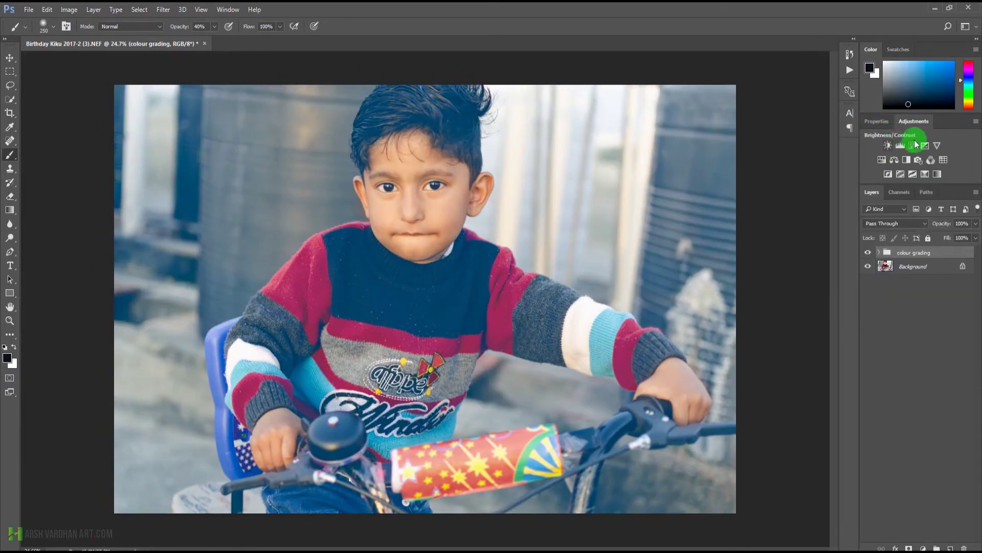
Step: Add a Brightness/Contrast adjustment layer set to contrast 23 and brightness 4
left_click(888, 146)
left_click_drag(905, 200, 923, 205)
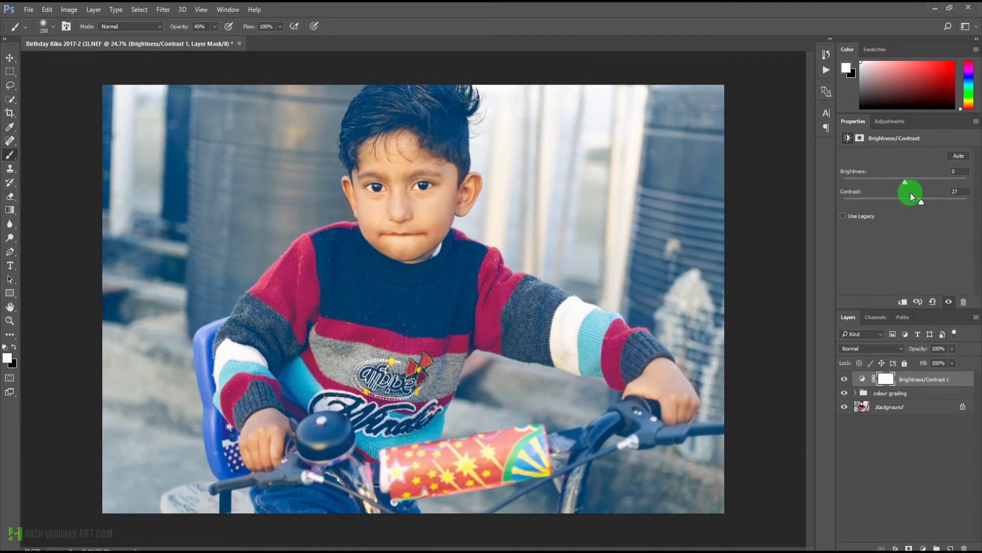
mouse_move(921, 201)
left_mouse_down()
mouse_move(848, 206)
mouse_move(920, 207)
left_mouse_up()
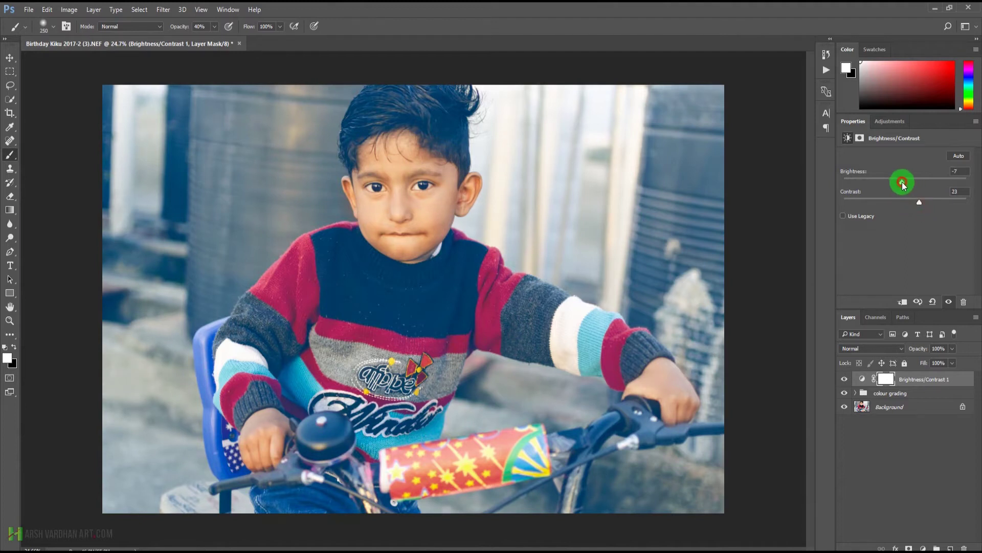
left_click_drag(910, 182, 907, 182)
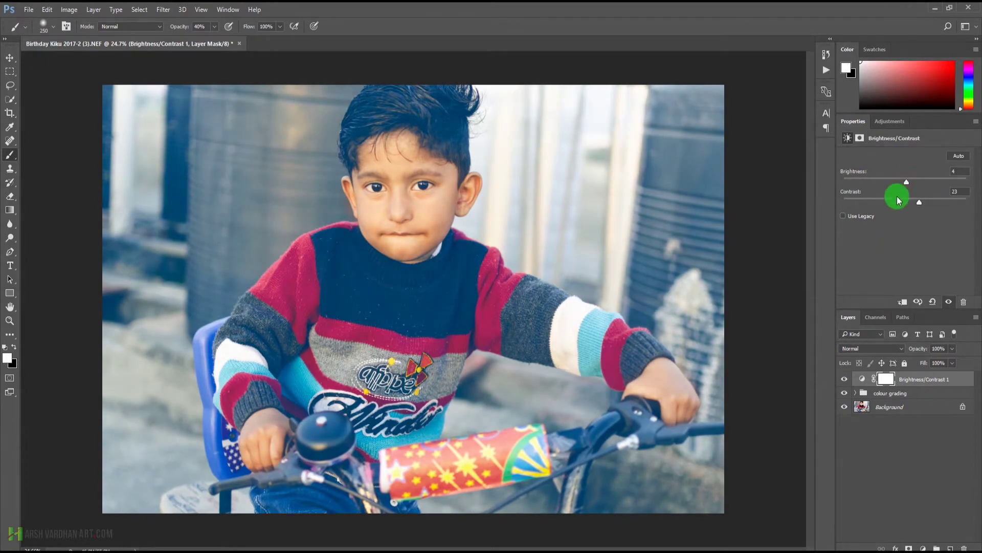
Step: Toggle the 'colour grading' group and Brightness/Contrast layer on and off to compare their effect
left_click(855, 393)
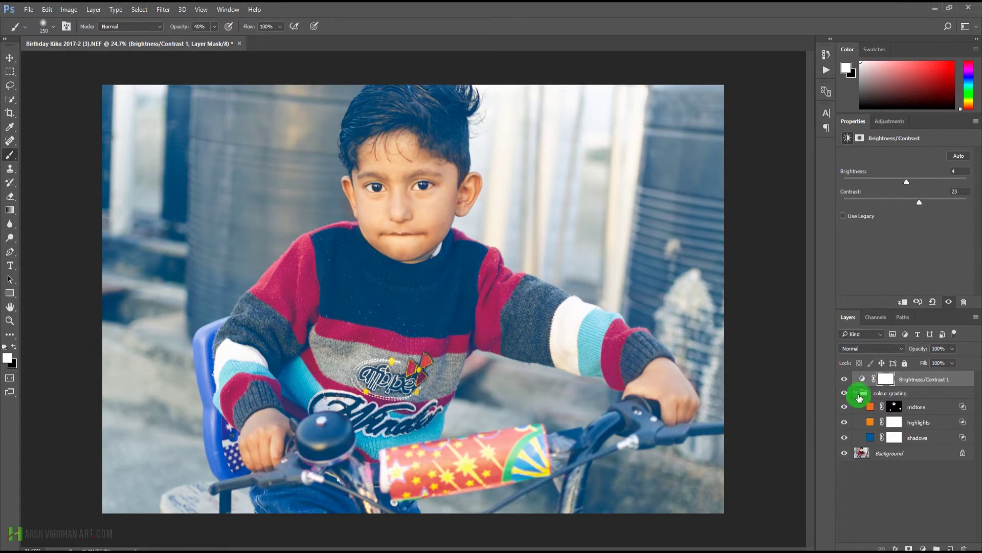
left_click(858, 394)
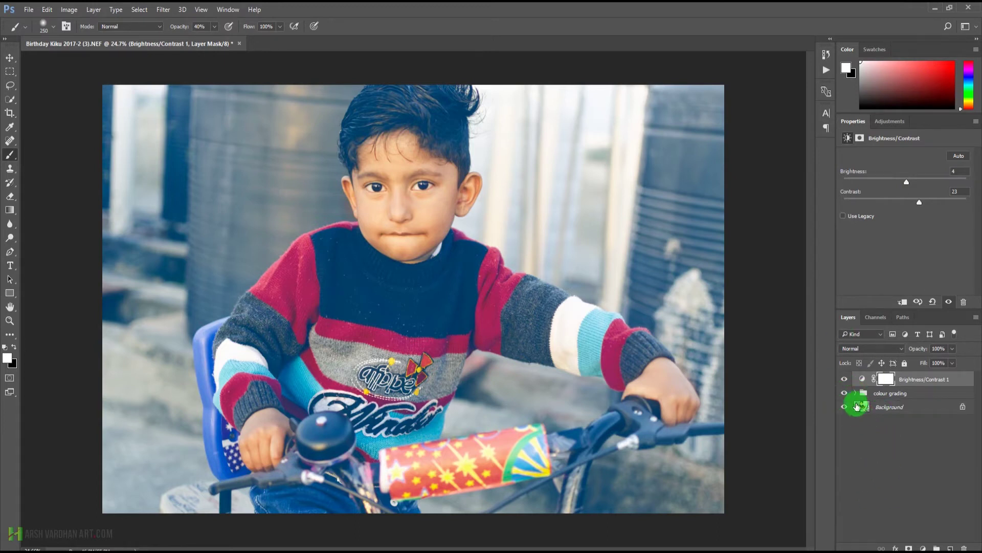
left_click(845, 396)
left_click(844, 378)
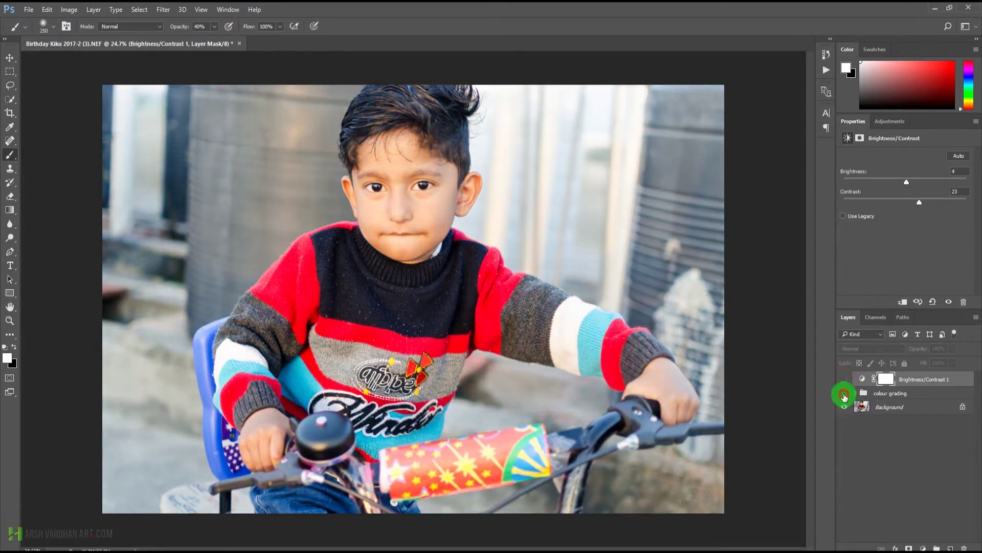
left_click(844, 397)
left_click(846, 379)
left_click(844, 408)
left_click(845, 408)
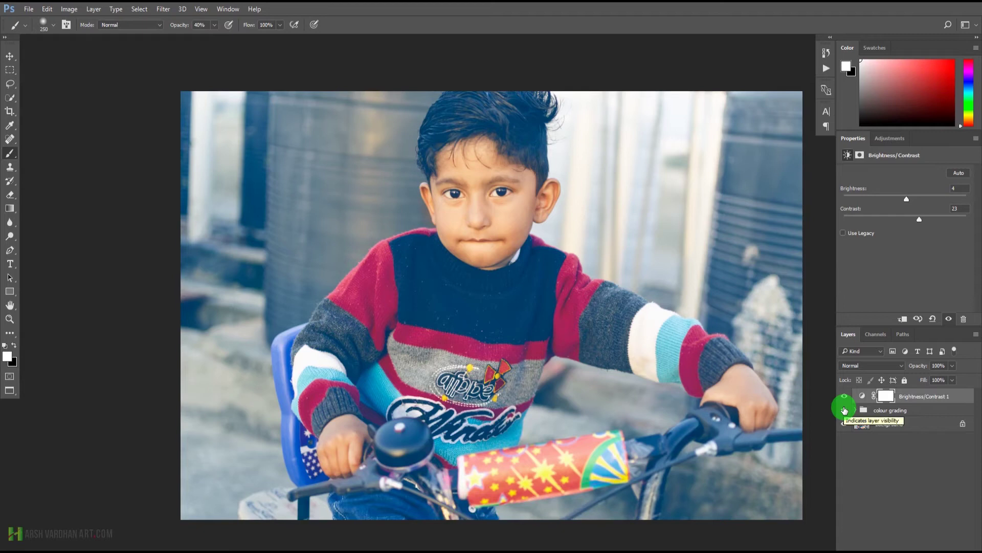
Step: Compare graded and original photo in full-screen mode, then zoom out and expand 'colour grading'
key("f")
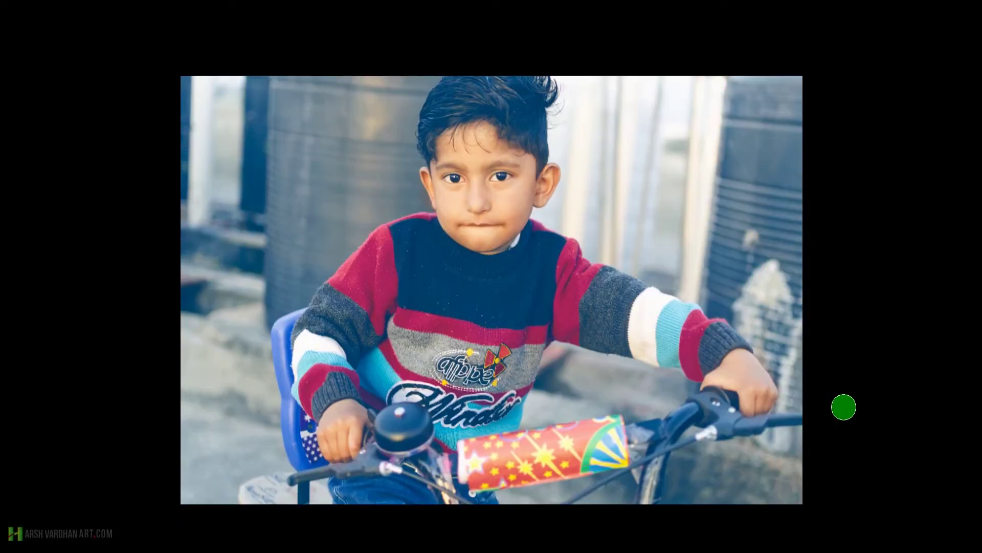
mouse_move(973, 351)
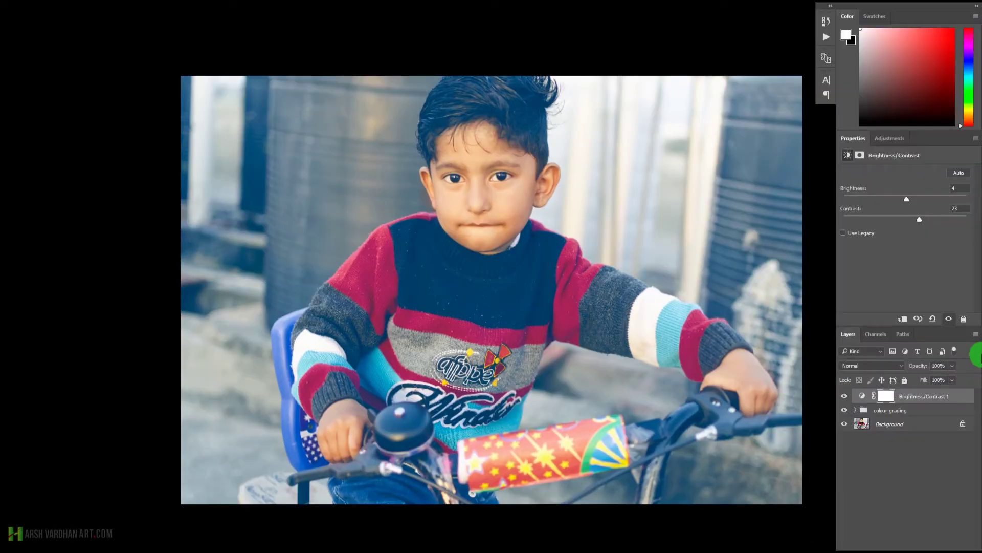
left_click(844, 425, "alt")
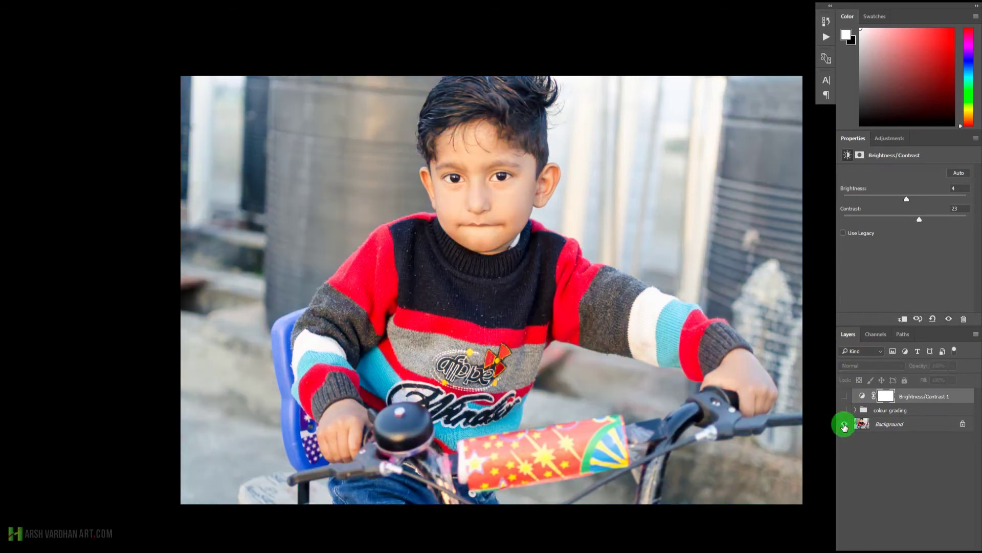
left_click(844, 424, "alt")
key("f")
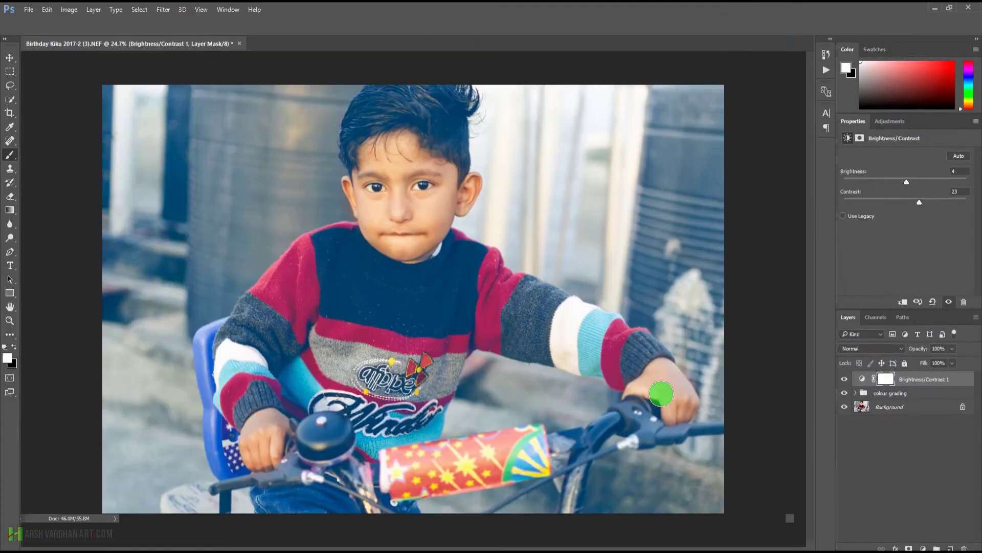
left_click(541, 285, "alt")
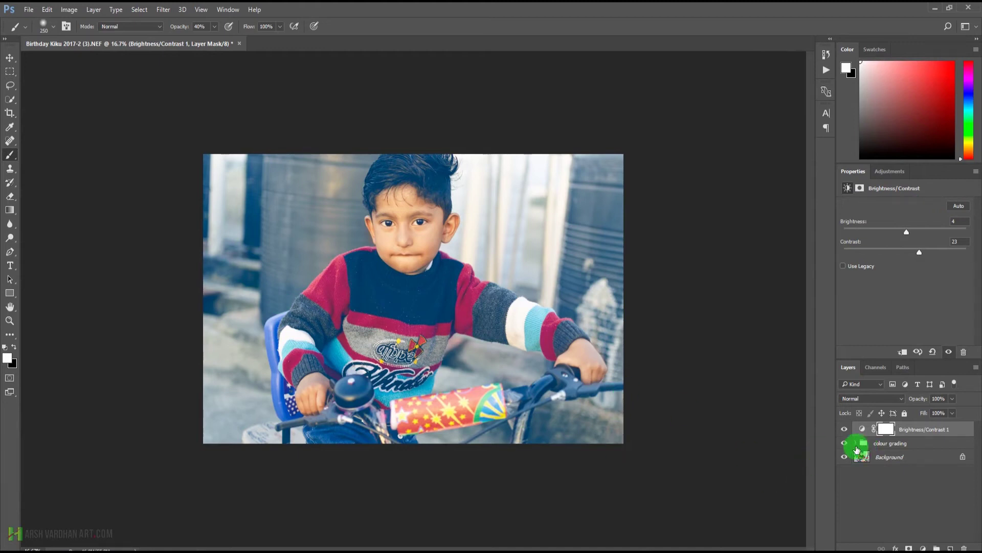
left_click(855, 443)
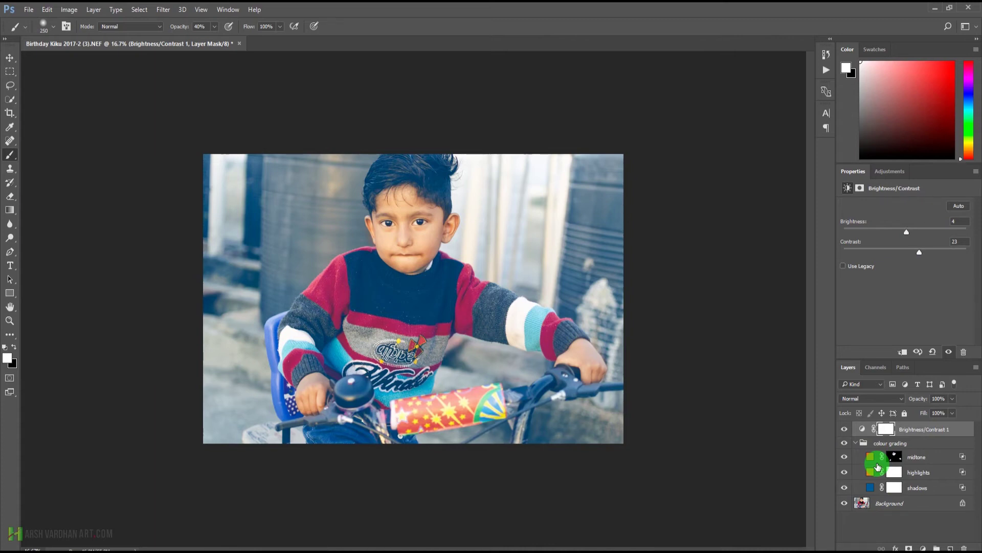
Step: Export Color Lookup Tables with the description 'colour grading'
left_click(29, 10)
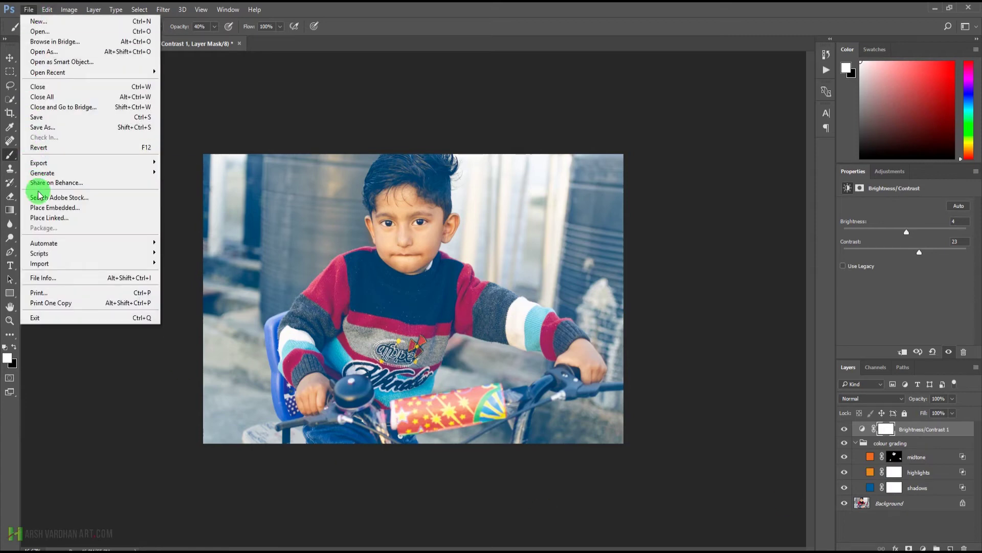
left_click(68, 162)
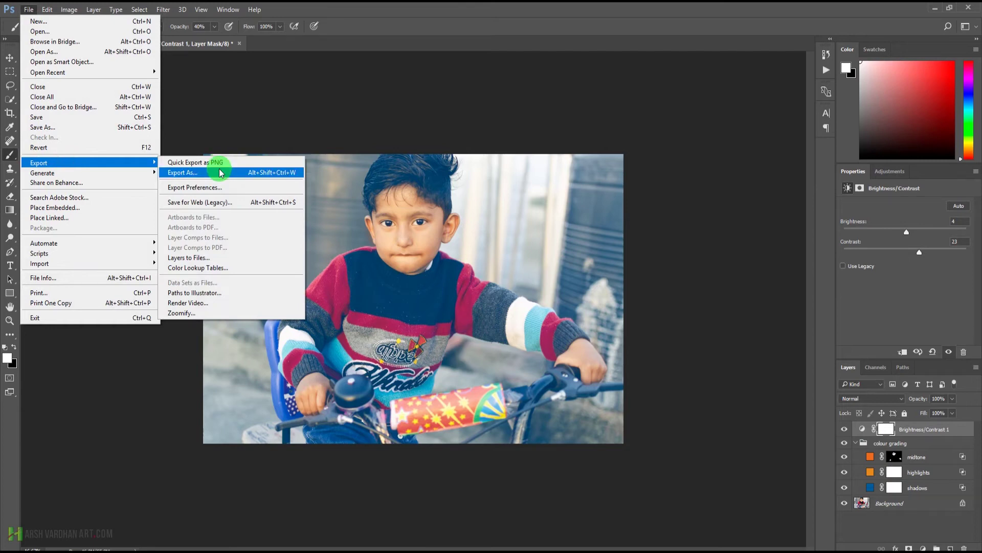
left_click(235, 269)
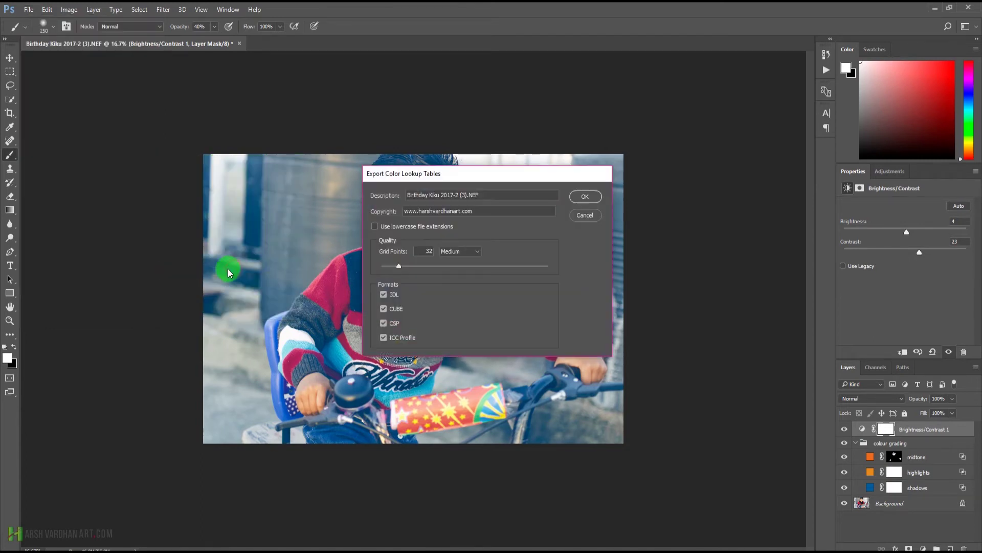
left_click_drag(496, 194, 384, 196)
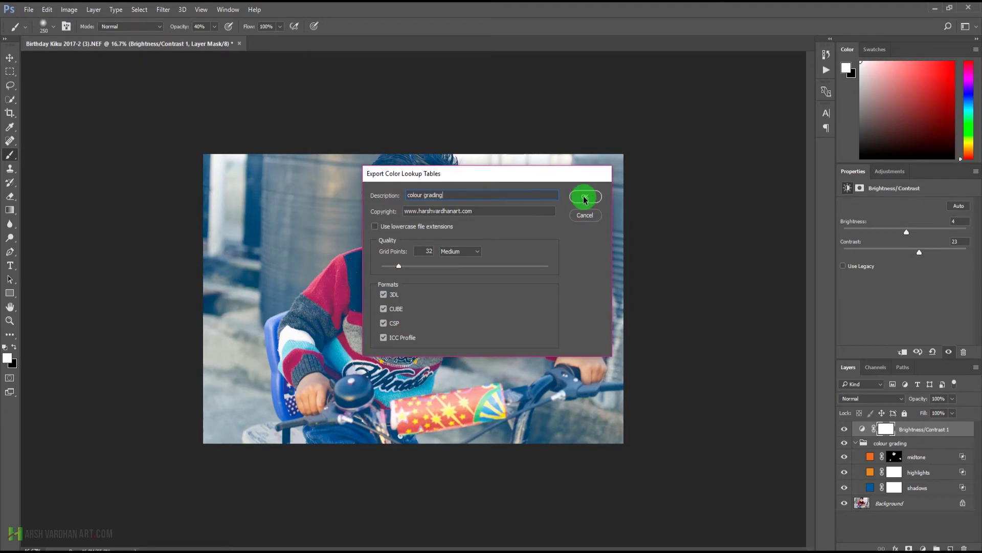
left_click(476, 211)
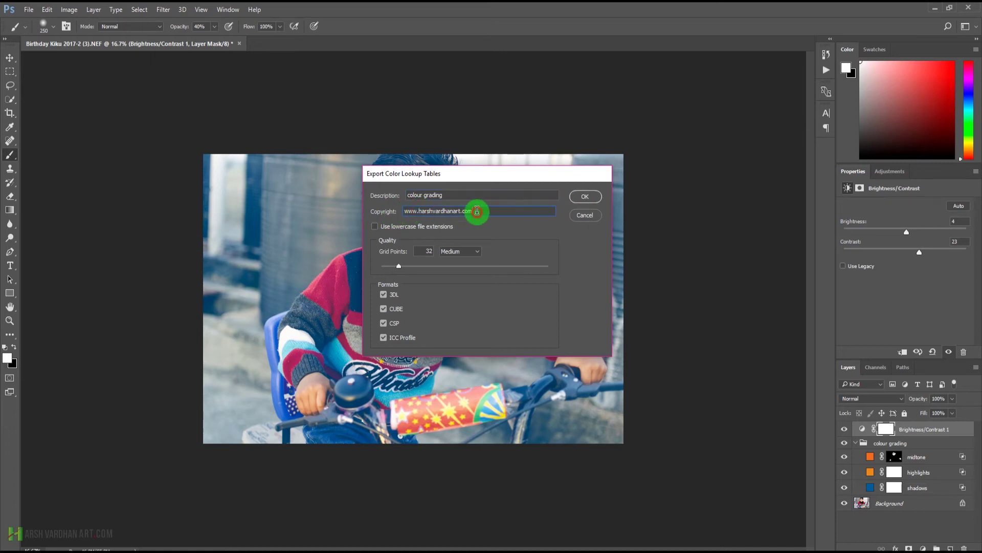
left_click(587, 199)
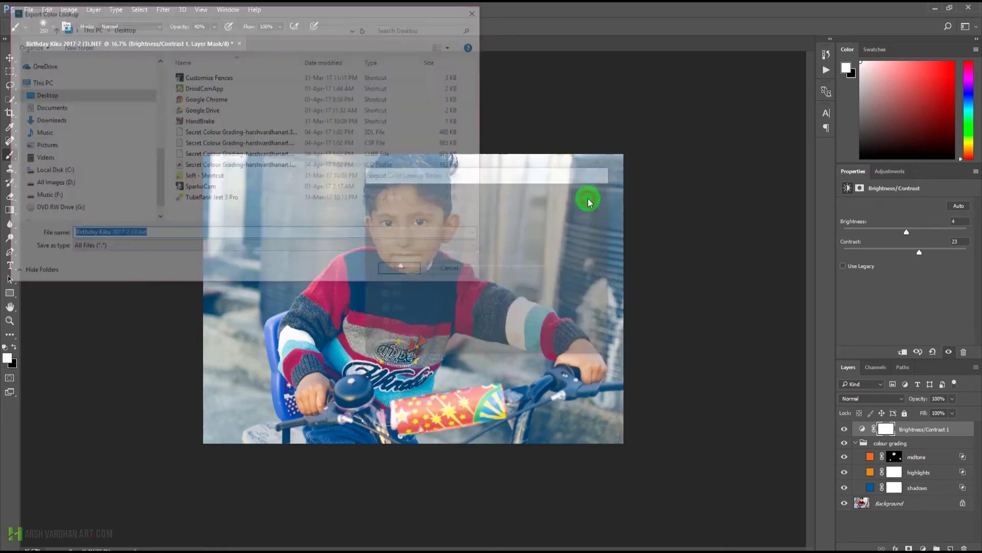
Step: Save the lookup tables as 'secret colour grading' in Documents
left_click_drag(159, 168, 160, 146)
left_click(46, 146)
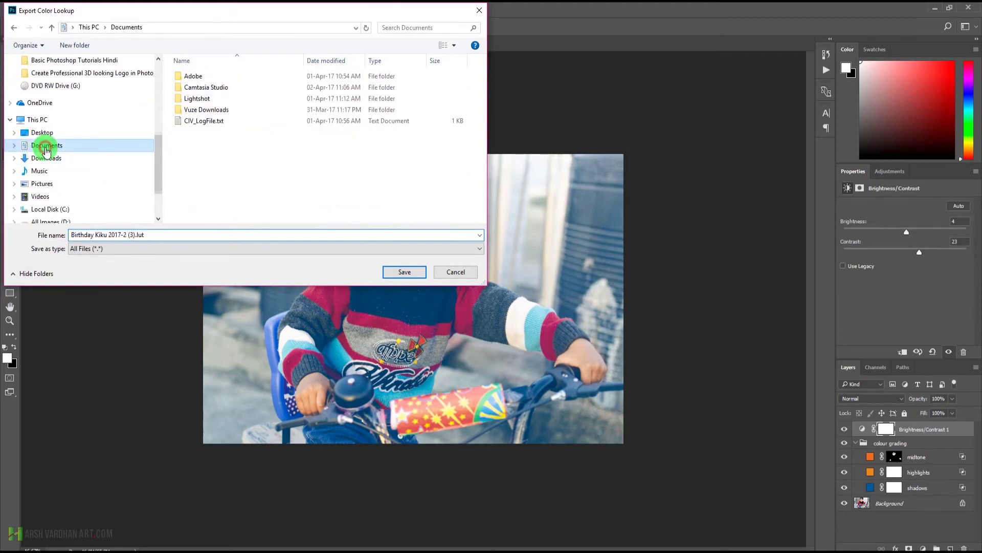
left_click(15, 146)
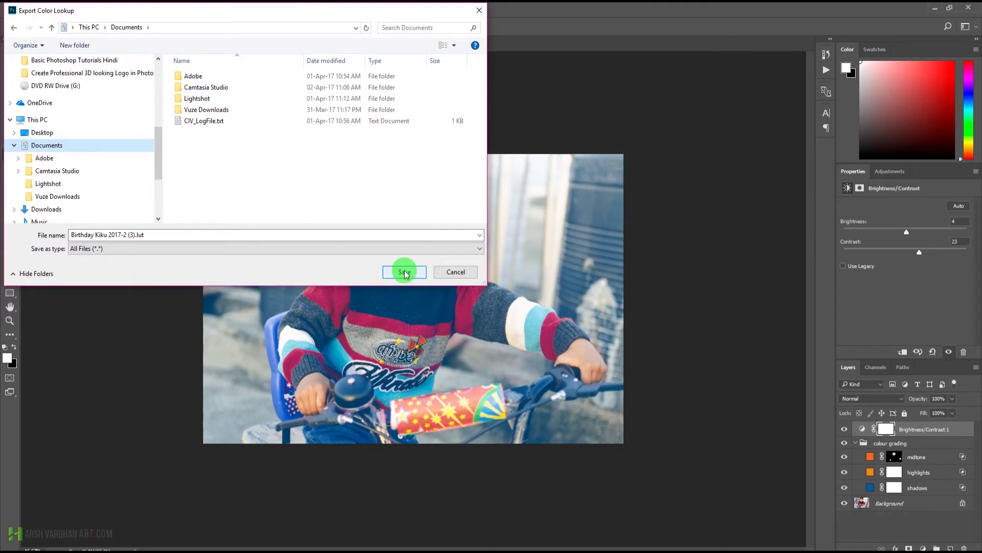
left_click(154, 234)
left_click(135, 235)
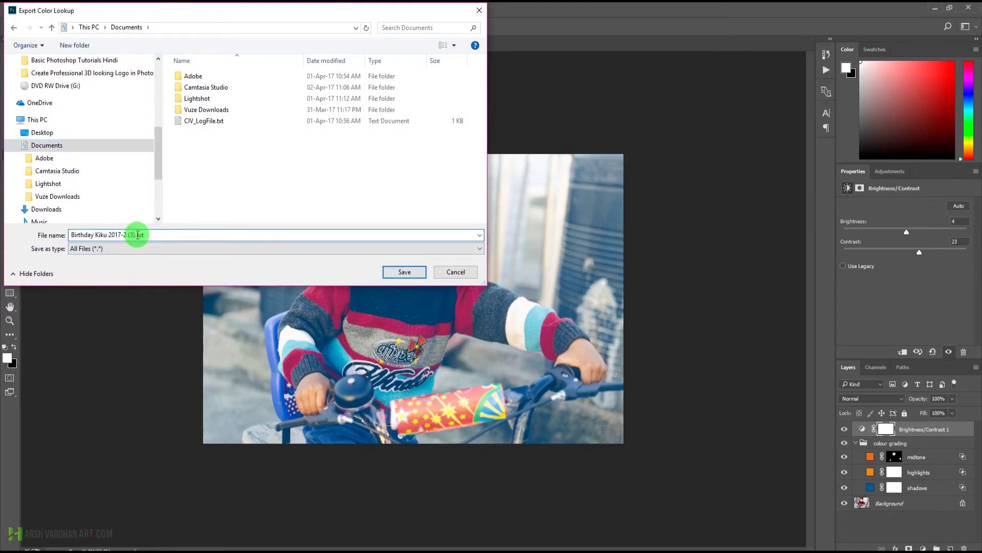
left_click_drag(135, 234, 66, 234)
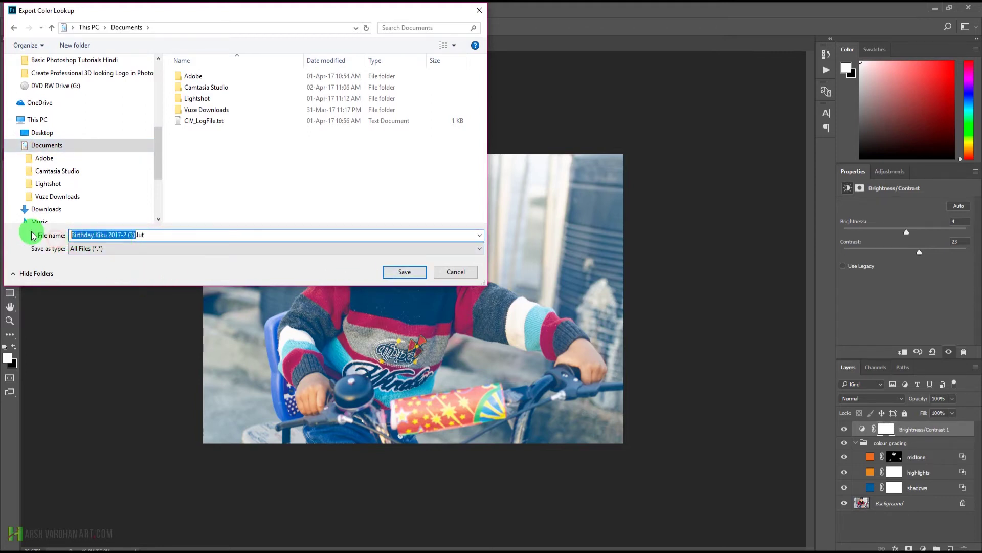
type("cret colour grading")
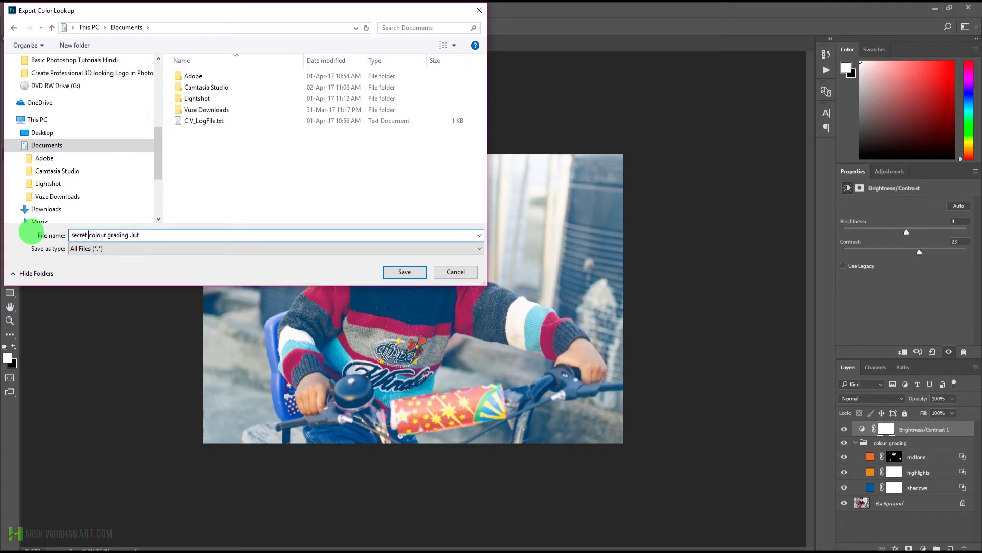
left_click(395, 272)
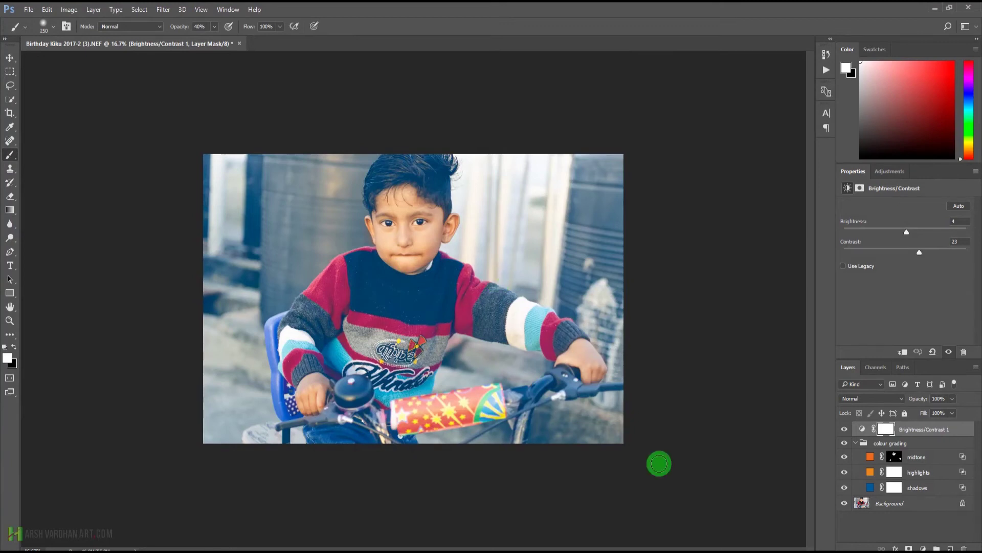
Step: Hide the colour grading layers and select the Background layer
left_click(844, 487)
left_click(845, 460)
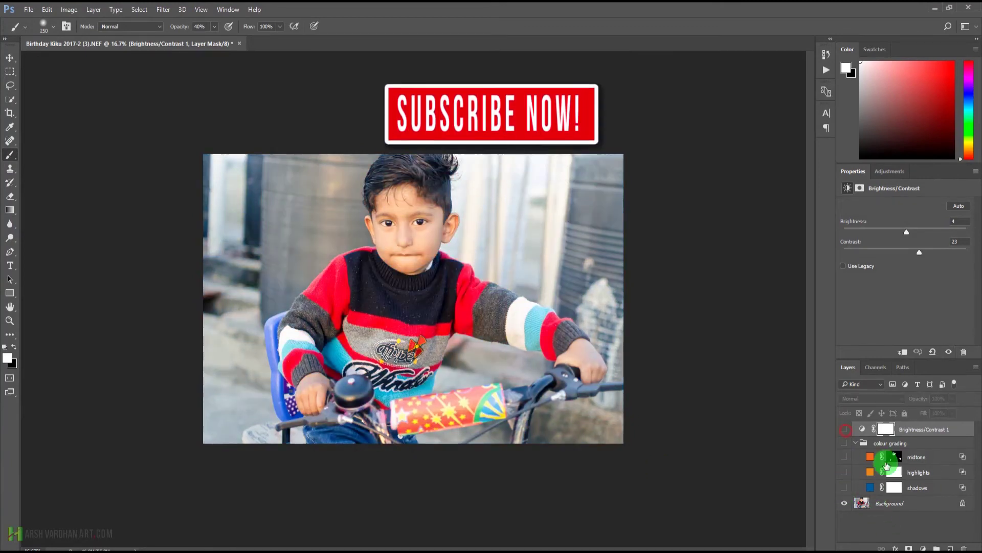
left_click(881, 502)
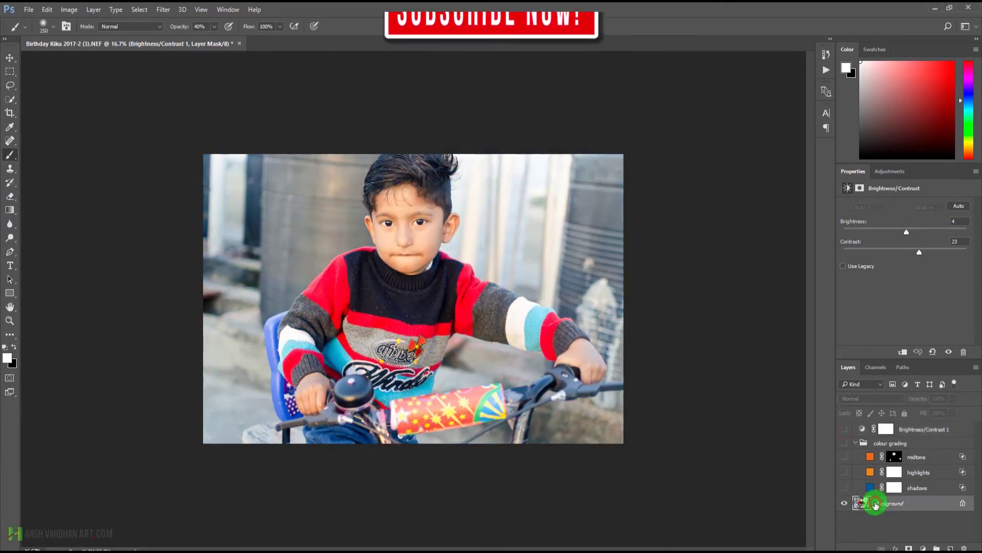
Step: Add a Color Lookup adjustment layer and browse its Load 3D LUT dialog to Documents
left_click(889, 172)
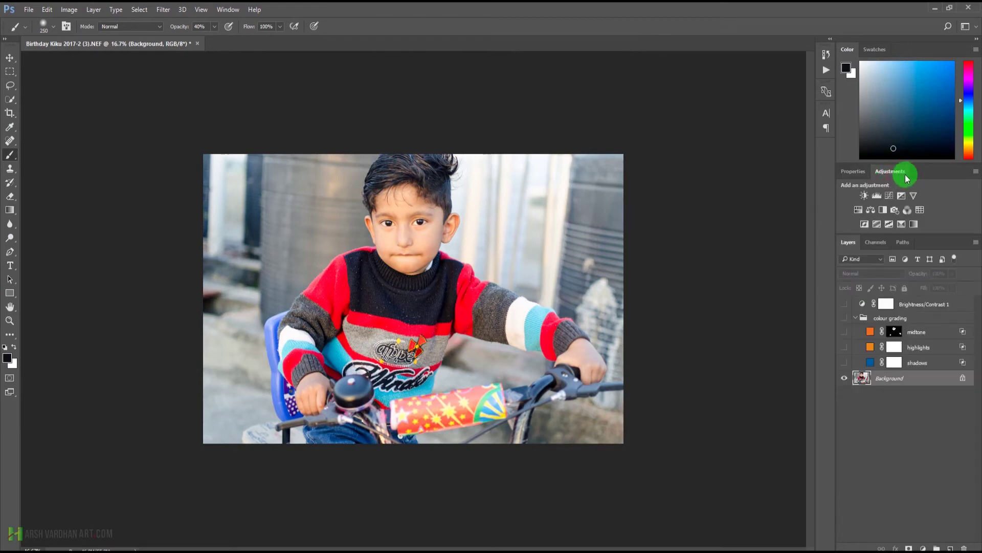
left_click(921, 211)
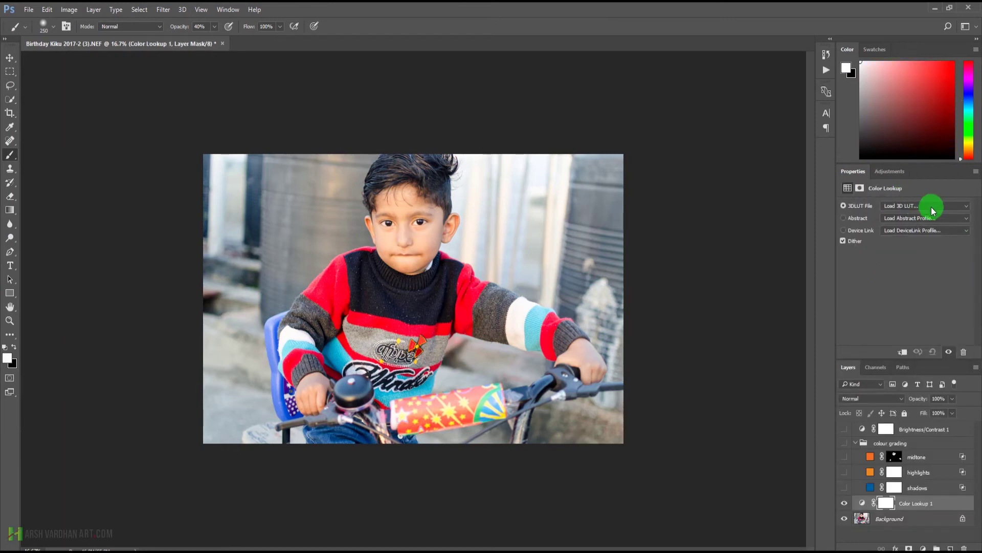
left_click(941, 205)
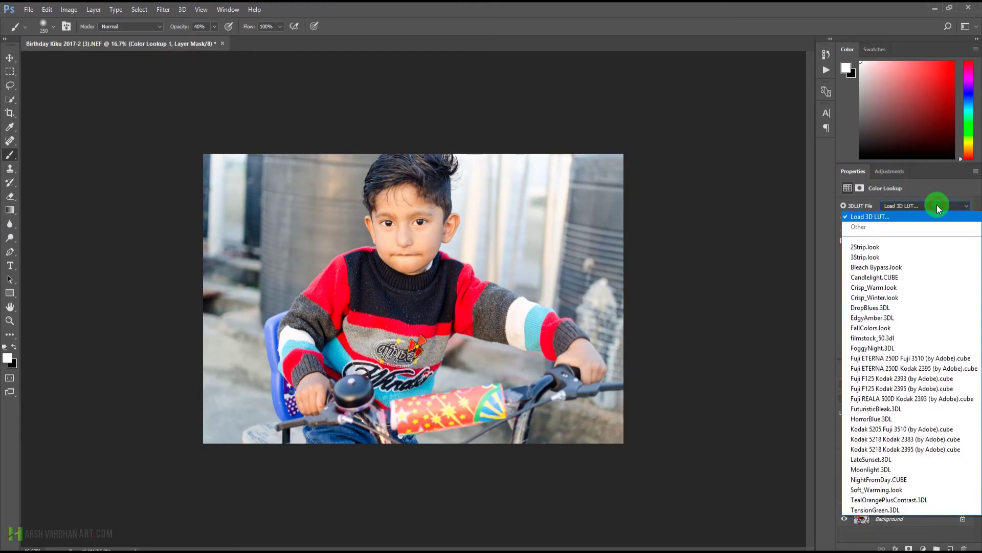
left_click(881, 219)
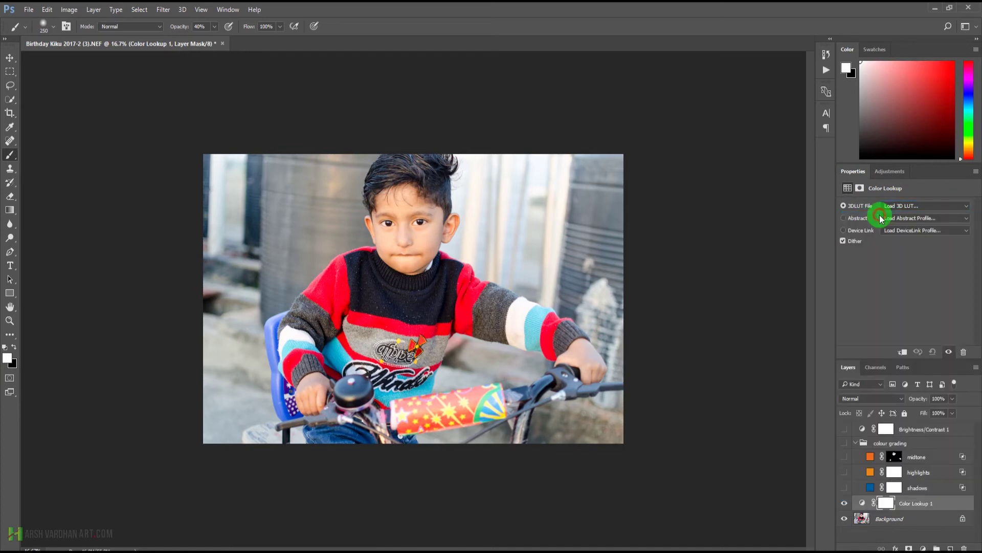
mouse_move(109, 149)
left_mouse_down()
mouse_move(114, 120)
mouse_move(110, 147)
left_mouse_up()
left_click(51, 148)
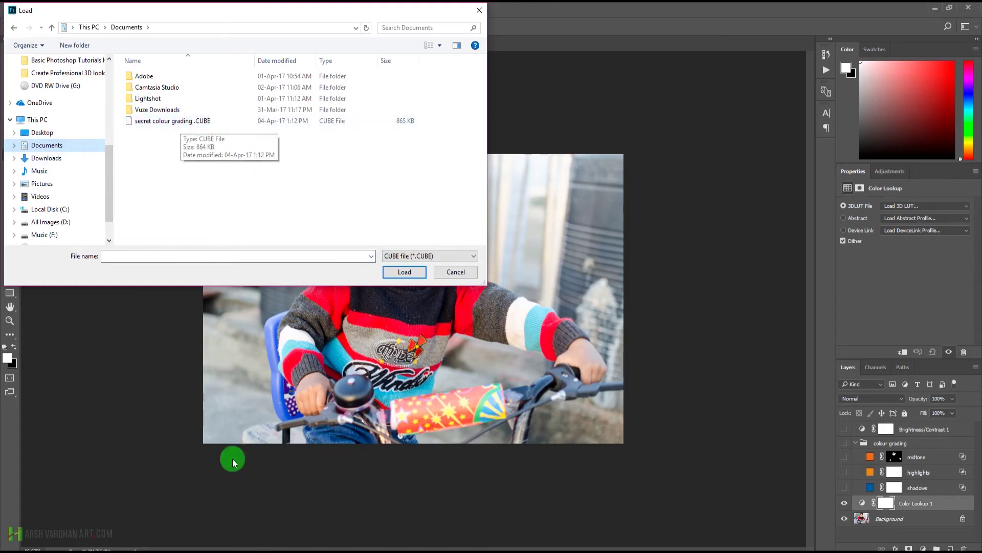
Step: Check the exported LUT files in the Documents folder in File Explorer
mouse_move(240, 549)
left_click(265, 529)
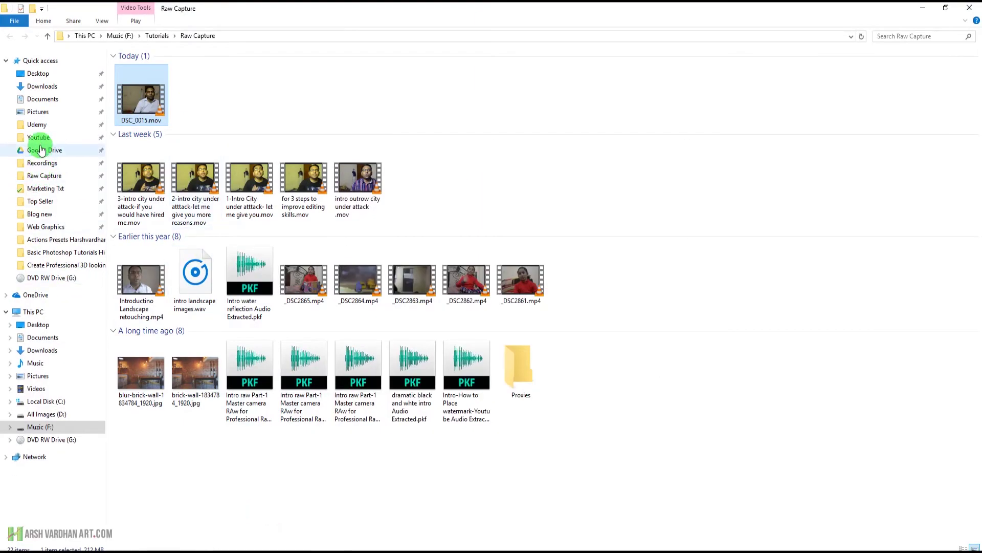
left_click(43, 99)
left_click_drag(249, 16, 552, 50)
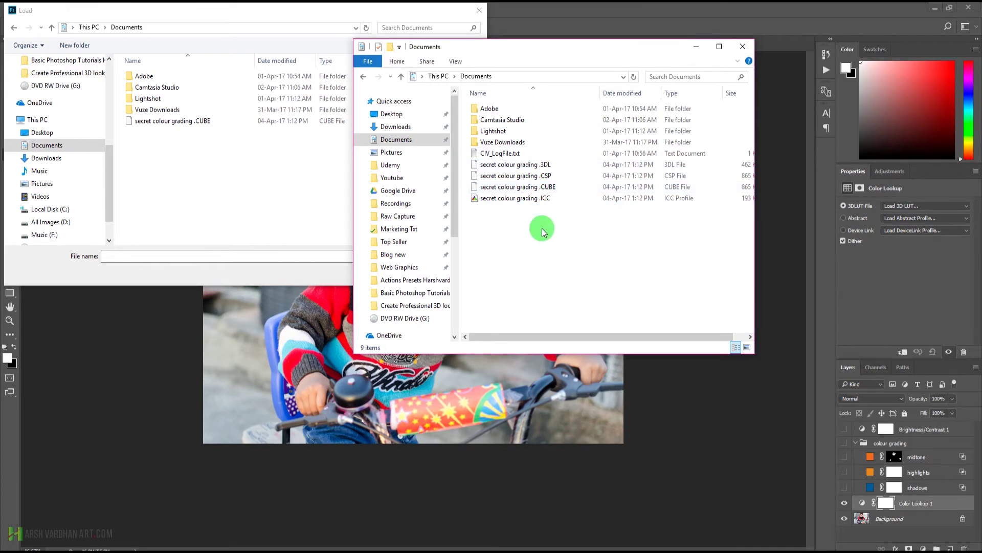
Step: Load 'secret colour grading .CUBE' into the Color Lookup layer
left_click(201, 196)
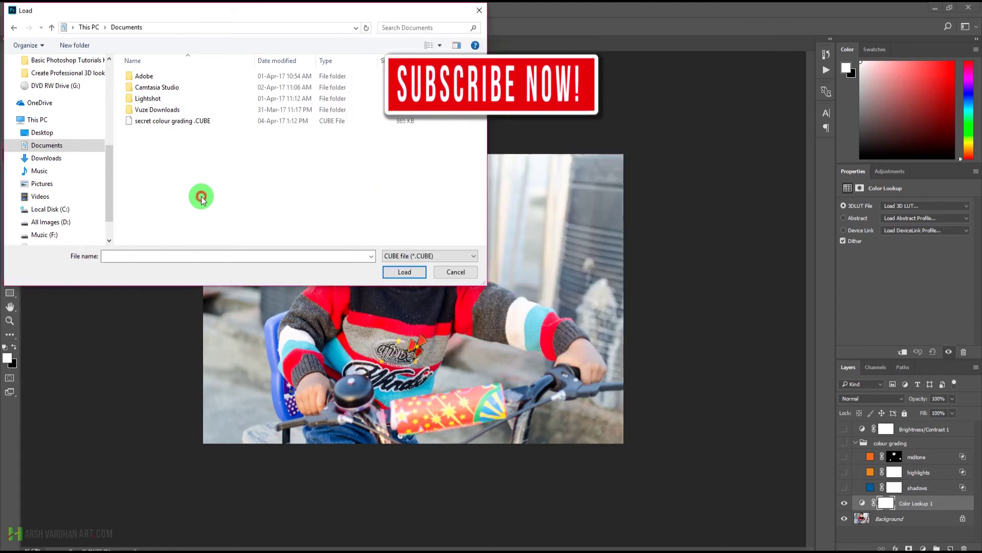
left_click(169, 123)
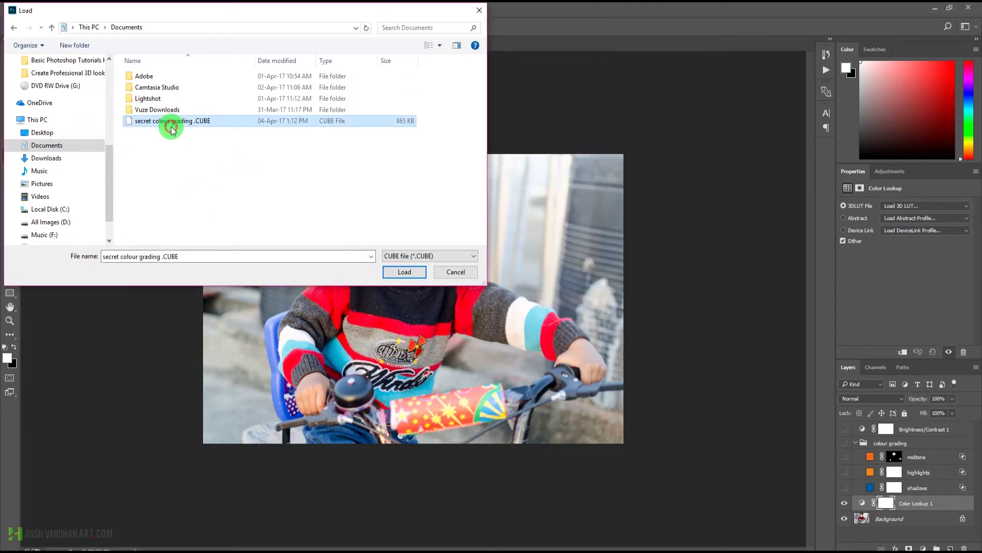
left_click(404, 271)
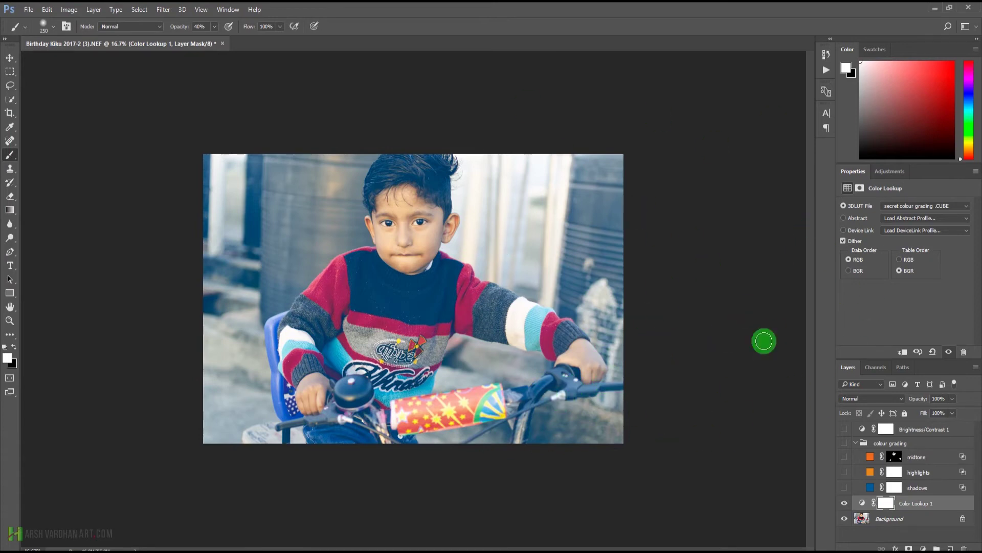
left_click(845, 504)
left_click(844, 503)
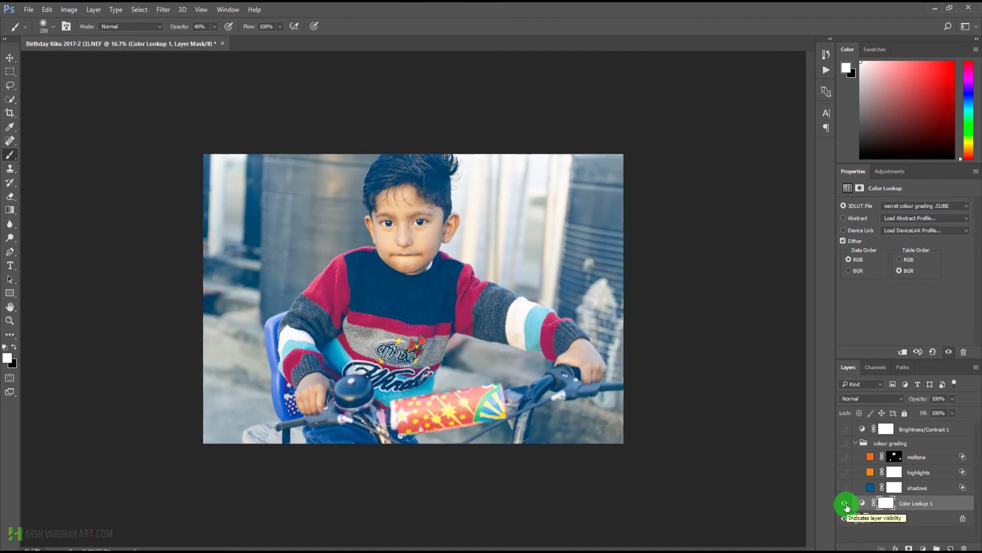
left_click(844, 504)
left_click(844, 503)
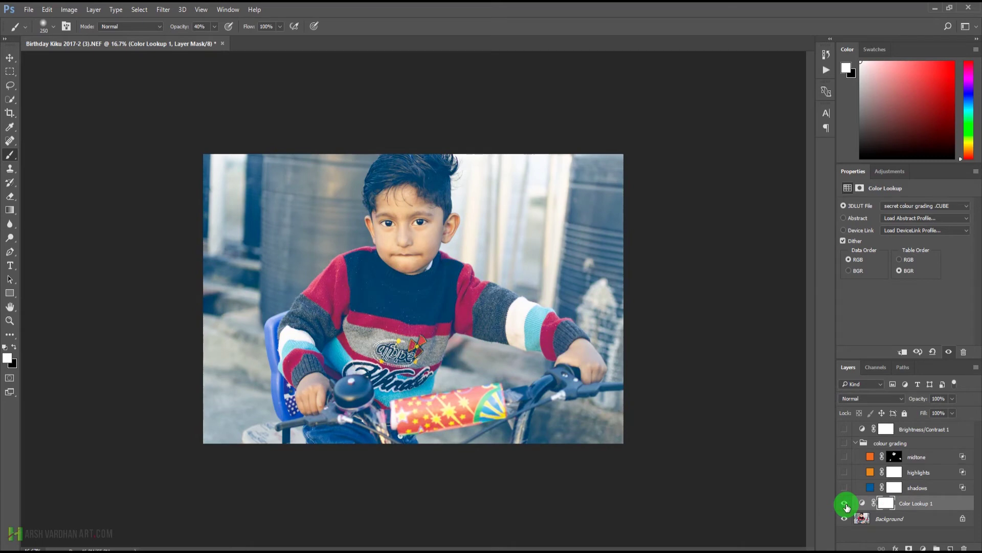